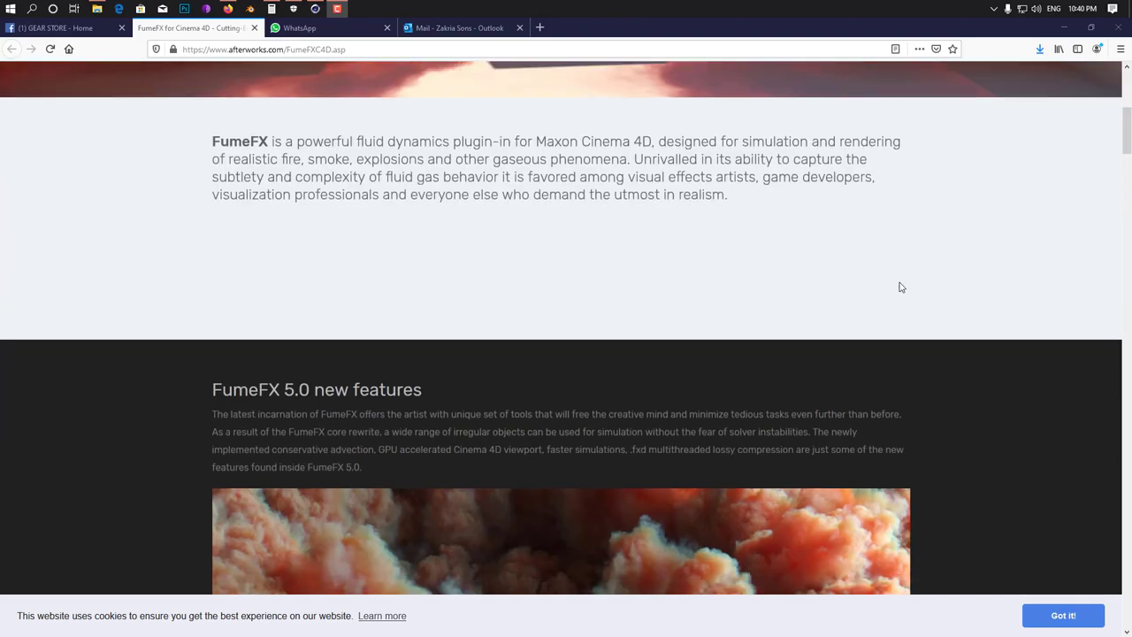
- Browse the top of the afterworks.com FumeFX for Cinema 4D product page
scroll(900, 288, "up", 2)
scroll(900, 287, "up", 2)
scroll(901, 288, "up", 1)
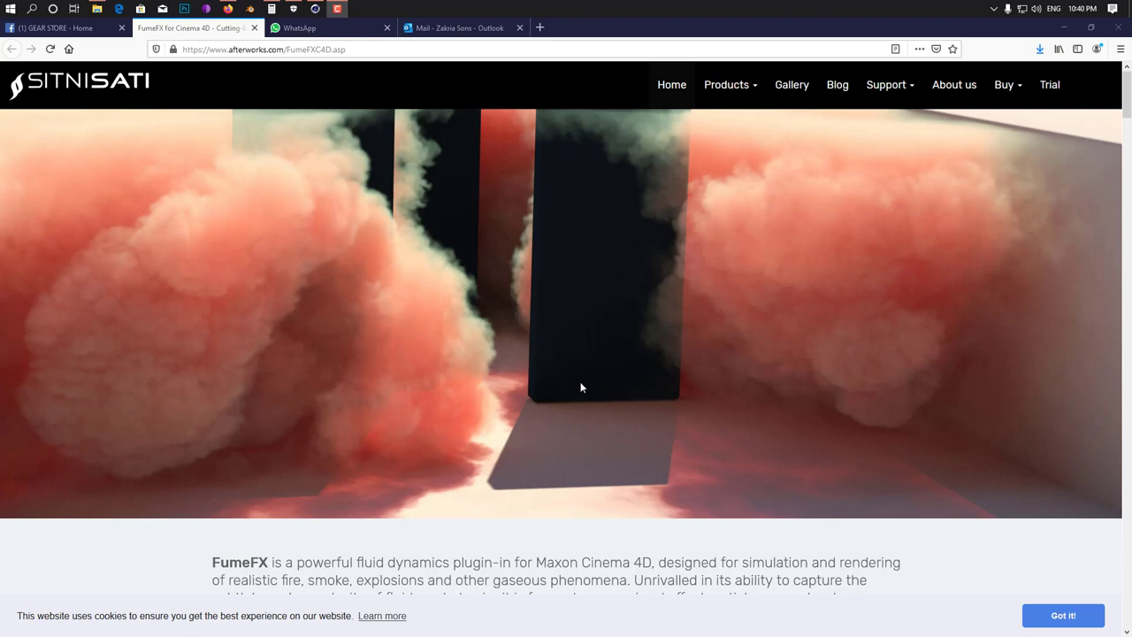
scroll(345, 379, "down", 3)
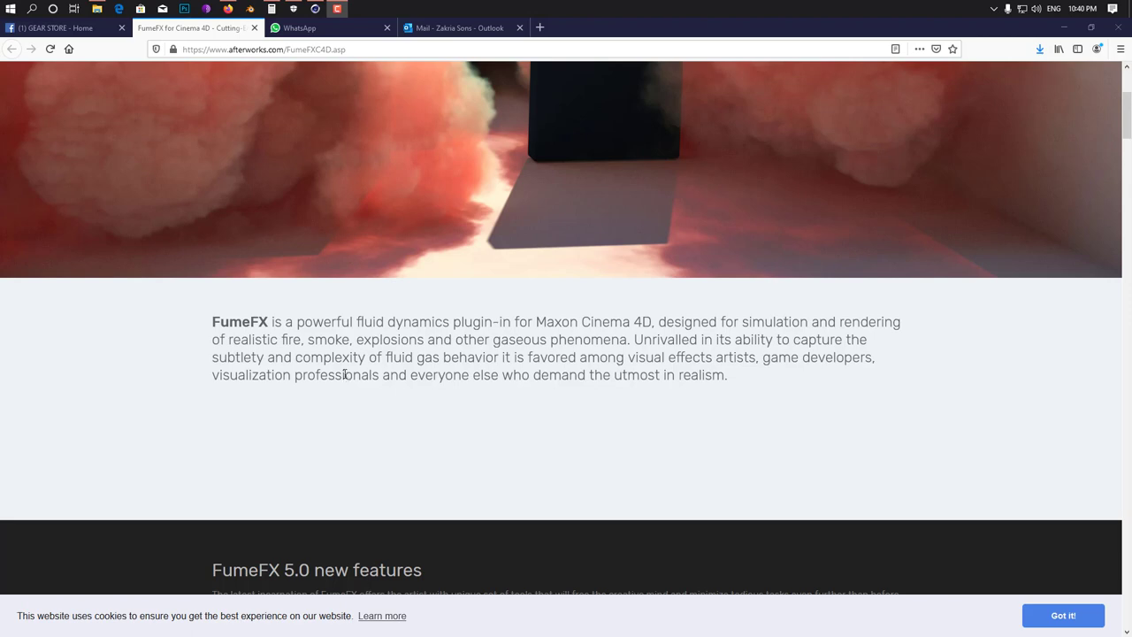
scroll(345, 377, "up", 3)
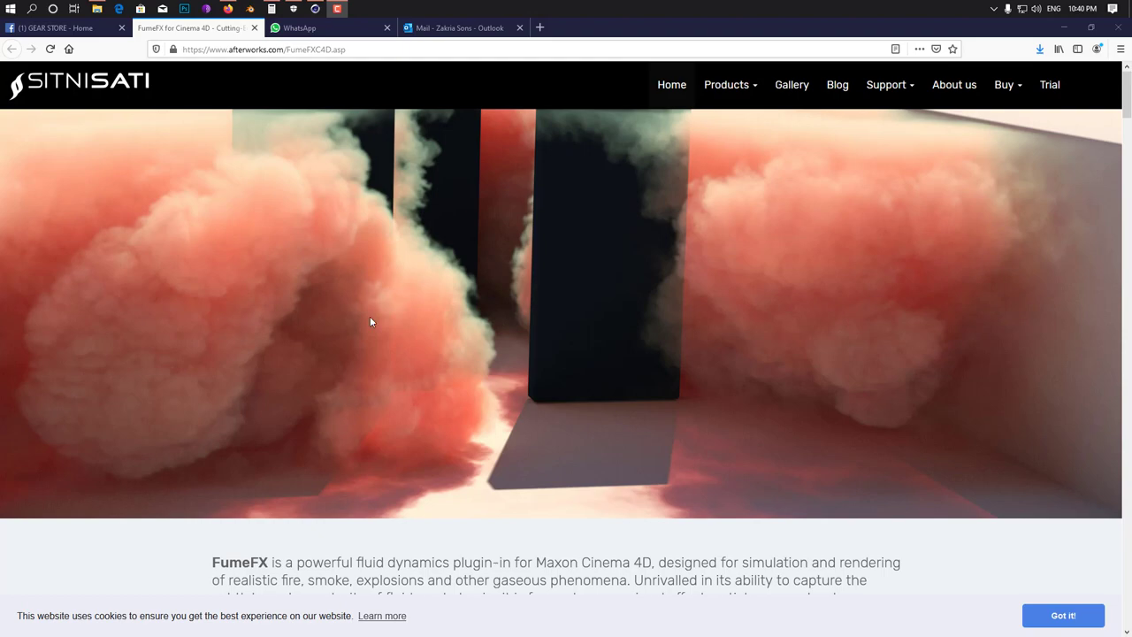
- Scroll down through the rest of the FumeFX page, then switch back to Cinema 4D
scroll(343, 482, "down", 5)
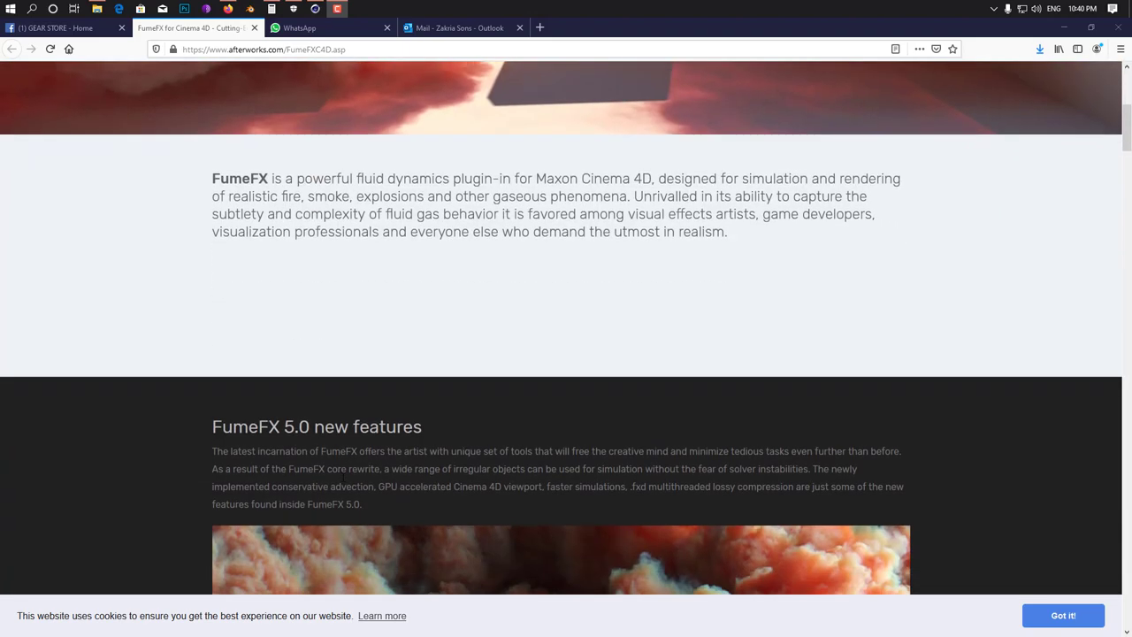
scroll(344, 481, "down", 4)
scroll(343, 482, "down", 4)
scroll(343, 482, "down", 3)
scroll(343, 482, "down", 4)
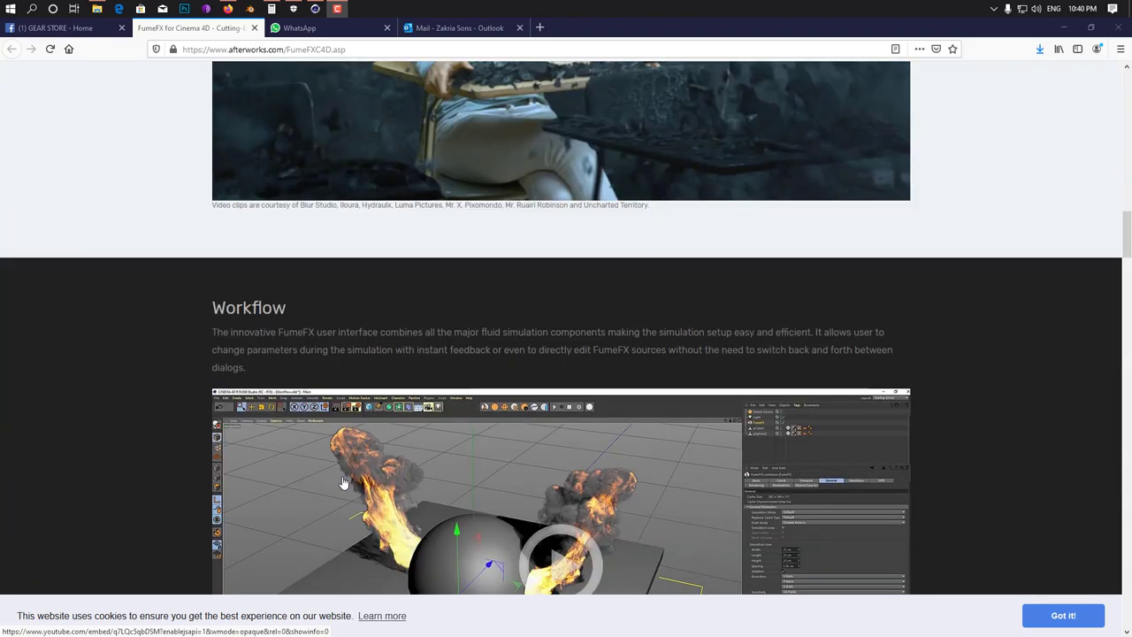
scroll(343, 482, "down", 1)
scroll(343, 482, "down", 2)
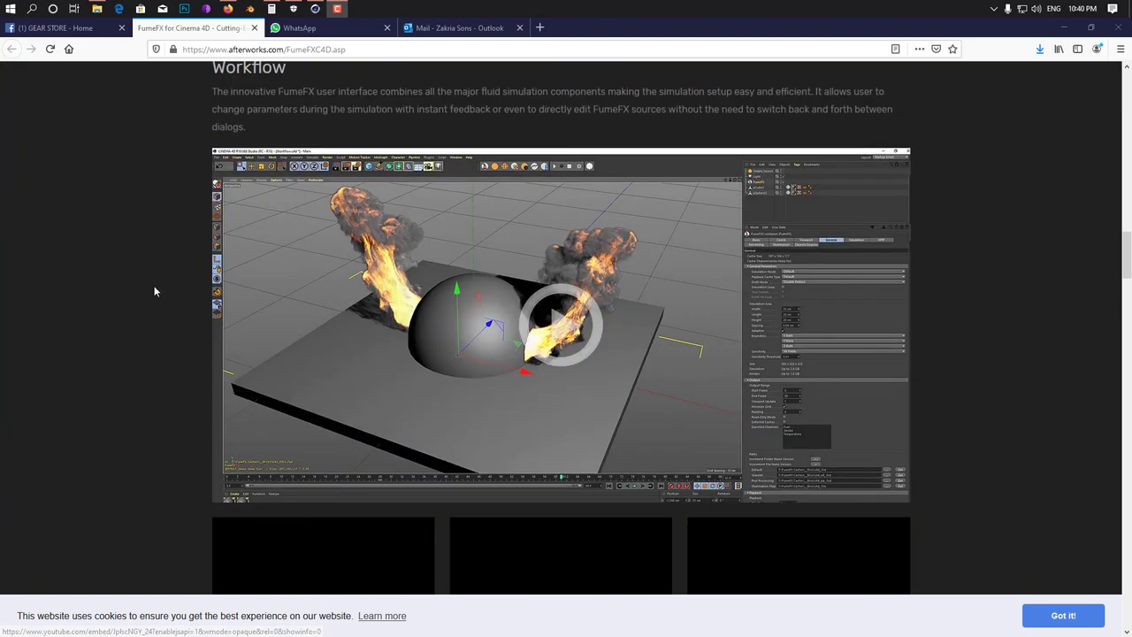
scroll(163, 297, "up", 3)
scroll(164, 297, "down", 4)
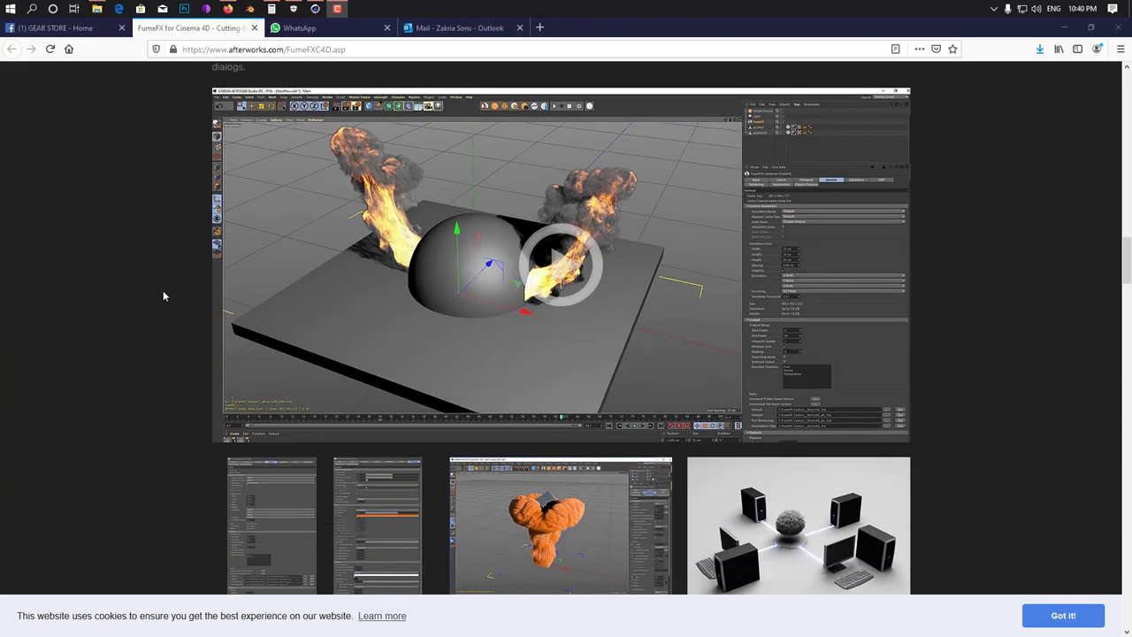
left_click(317, 8)
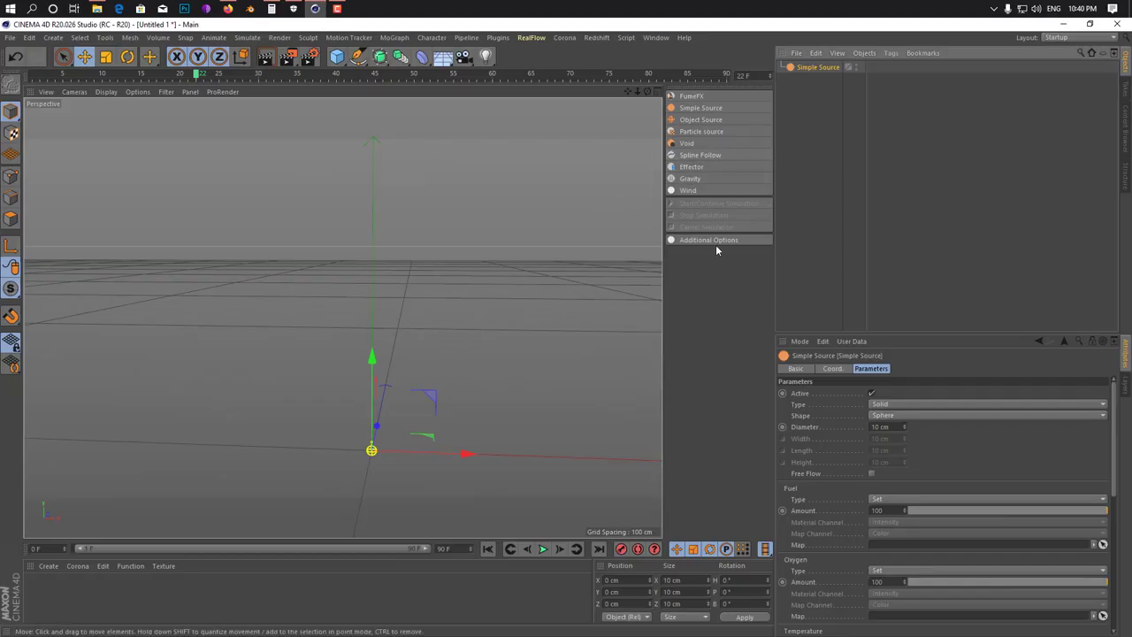
- Delete the FumeFX Simple Source from the scene
key("Delete")
key("ctrl+z")
key("Delete")
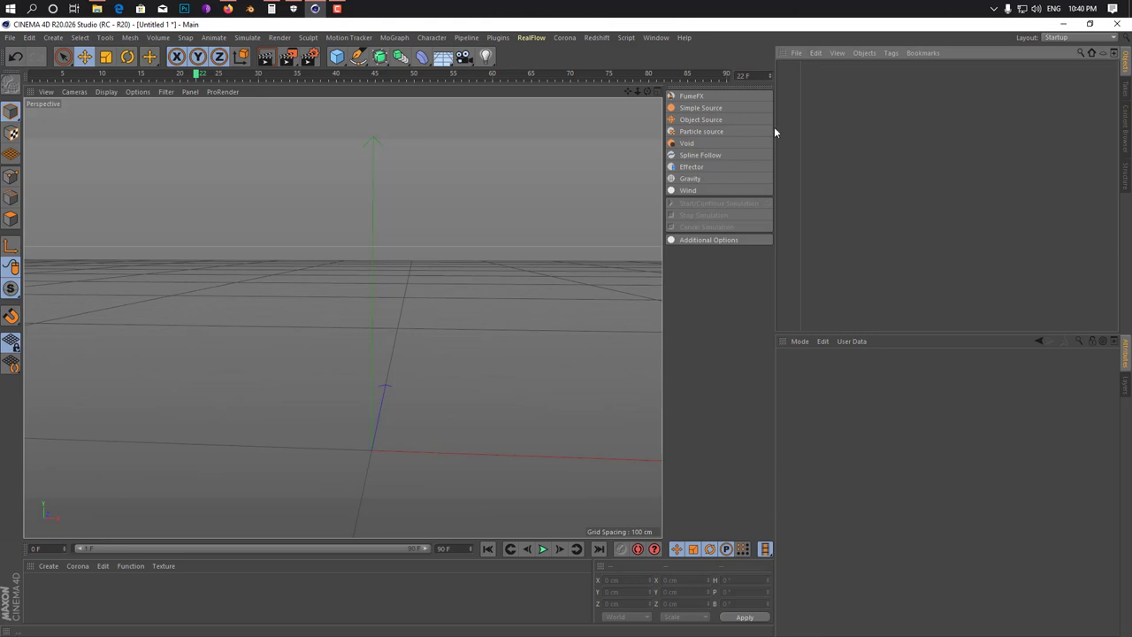
- Add a FumeFX container and scale it to about 194.4 cm per side
left_click(704, 97)
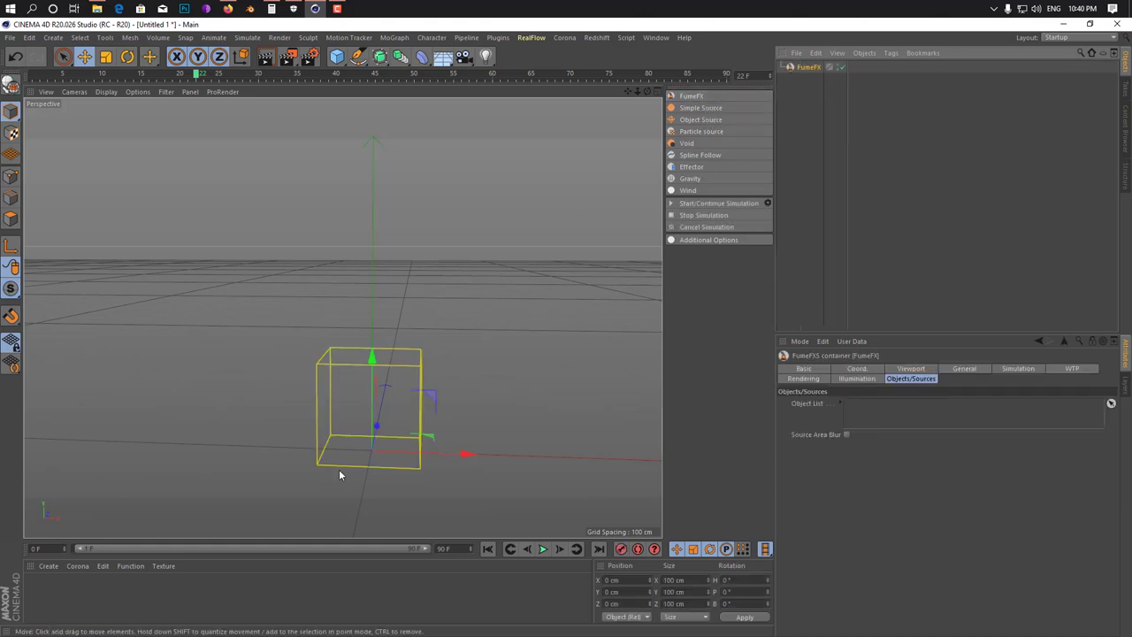
key("t")
left_click_drag(357, 466, 533, 349)
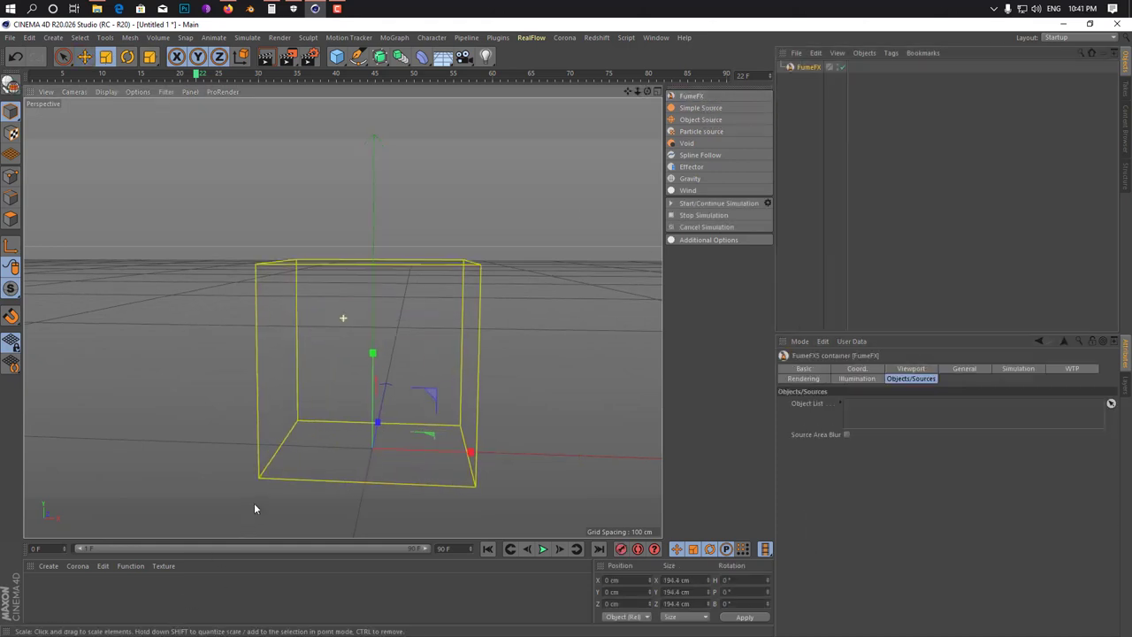
middle_click_drag(256, 501, 315, 415, "alt")
left_click_drag(325, 405, 442, 364, "alt")
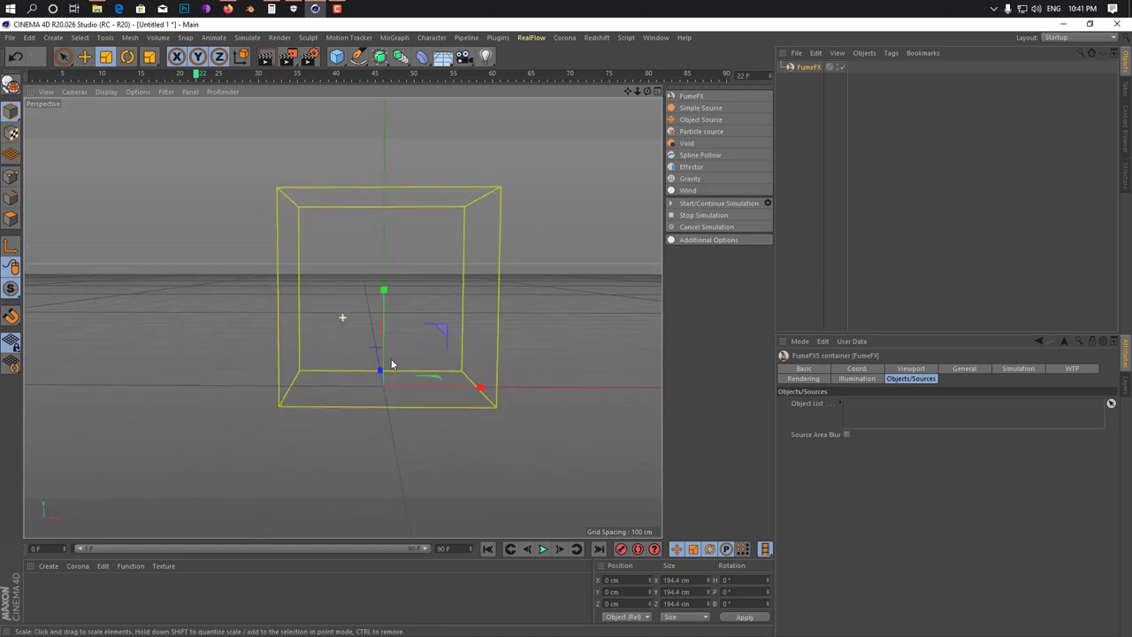
- Add a cube, make it editable, and flatten it into a thin slab
left_click(336, 57)
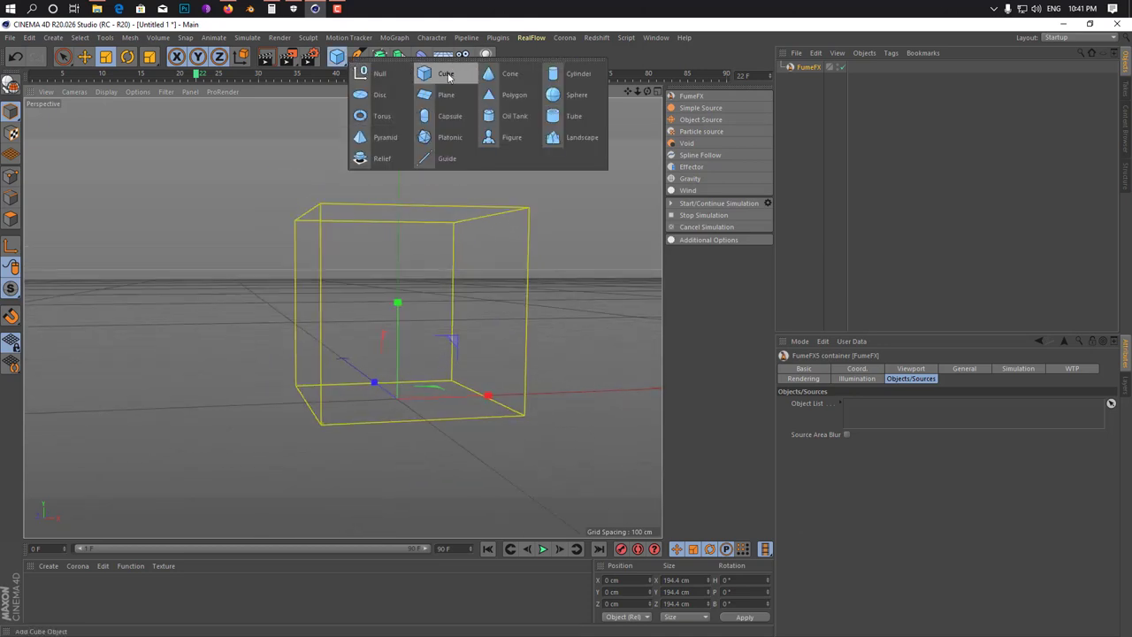
left_click(444, 73)
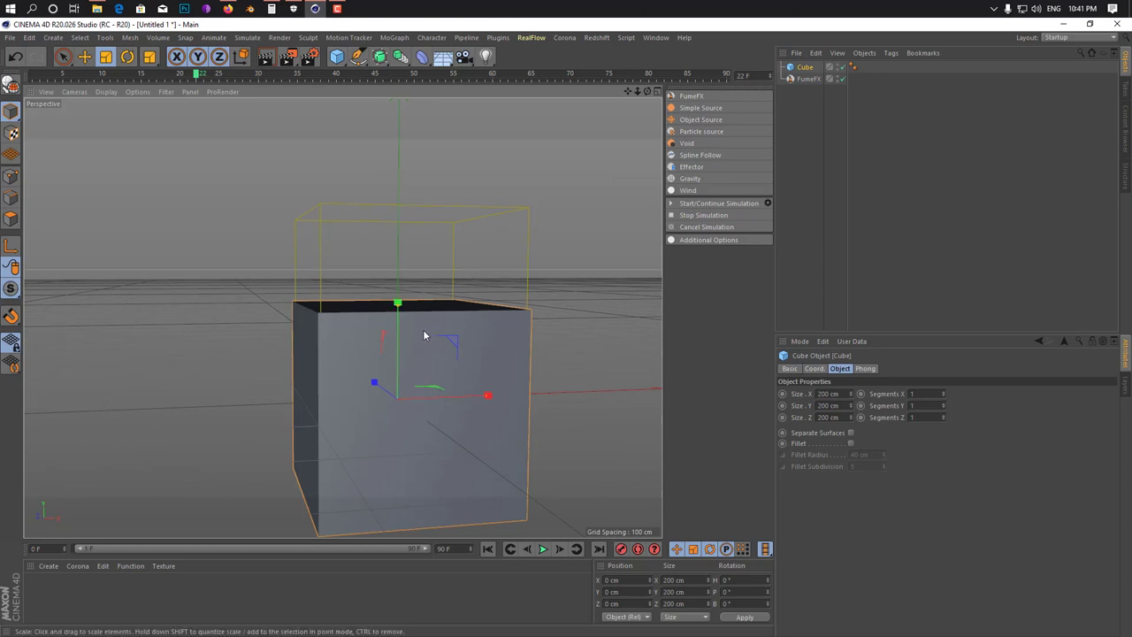
key("c")
mouse_move(398, 303)
left_mouse_down()
mouse_move(398, 395)
mouse_move(287, 462)
left_mouse_up()
- Reposition the slab inside the container and lower a 10 cm sphere Simple Source onto it
key("e")
mouse_move(405, 346)
left_mouse_down()
mouse_move(417, 471)
mouse_move(392, 420)
left_mouse_up()
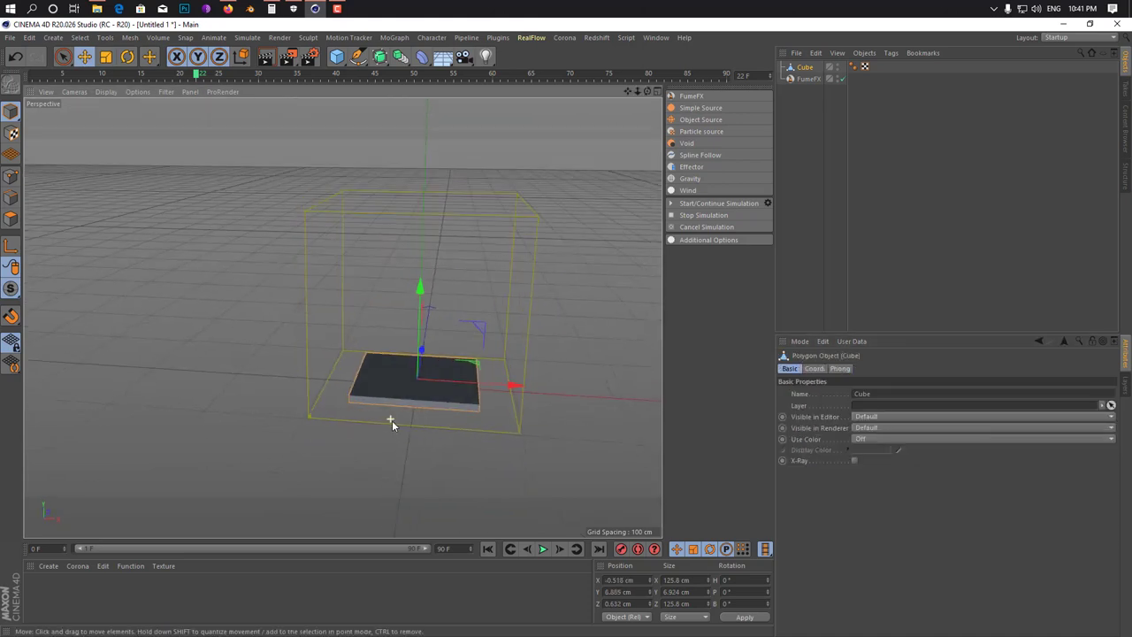
left_click(700, 108)
mouse_move(424, 303)
left_mouse_down()
mouse_move(412, 354)
mouse_move(429, 374)
mouse_move(392, 415)
mouse_move(445, 416)
mouse_move(383, 422)
mouse_move(400, 423)
mouse_move(384, 413)
mouse_move(371, 324)
mouse_move(367, 374)
mouse_move(349, 363)
mouse_move(389, 398)
mouse_move(384, 414)
left_mouse_up()
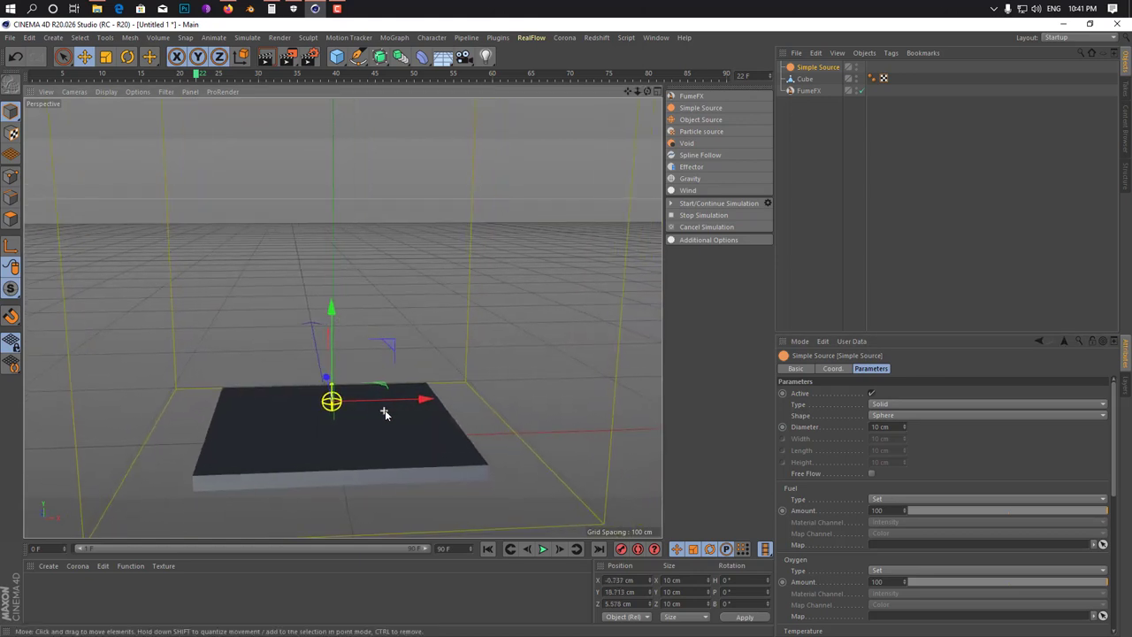
- Add the Simple Source to the FumeFX container's Objects/Sources list
left_click(807, 92)
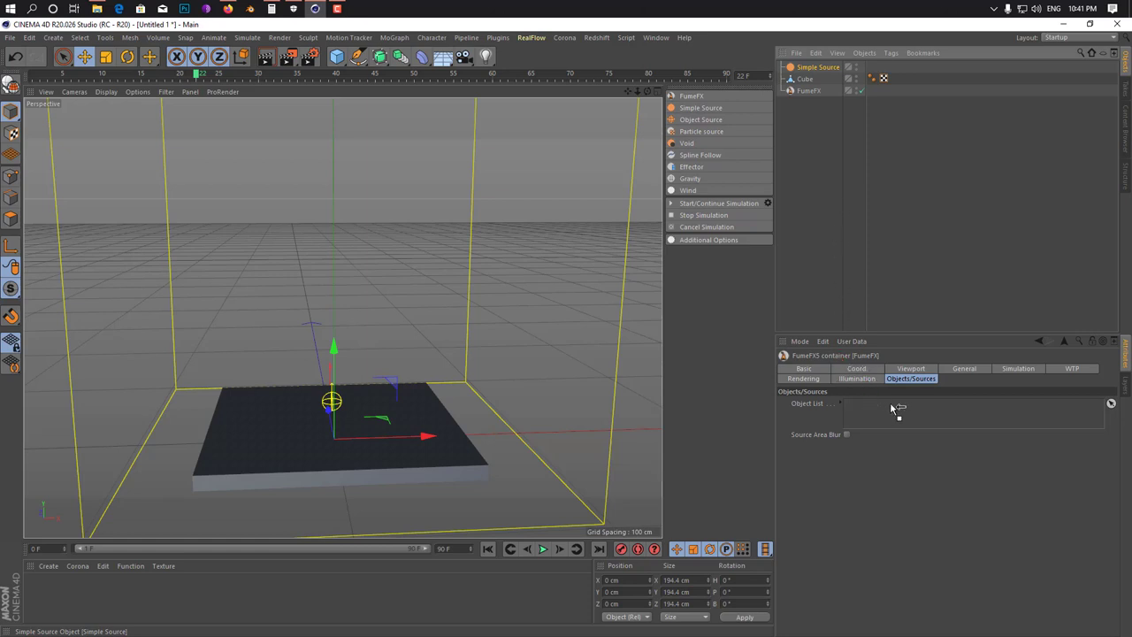
left_click_drag(883, 407, 885, 407)
right_click(797, 79)
mouse_move(831, 81)
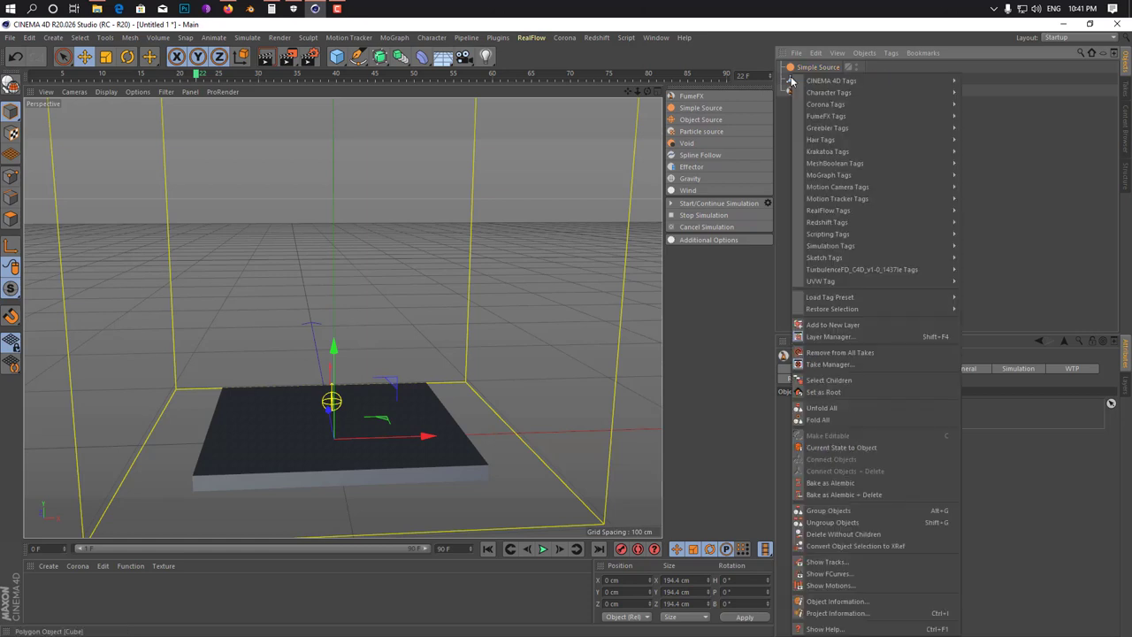
left_click(776, 103)
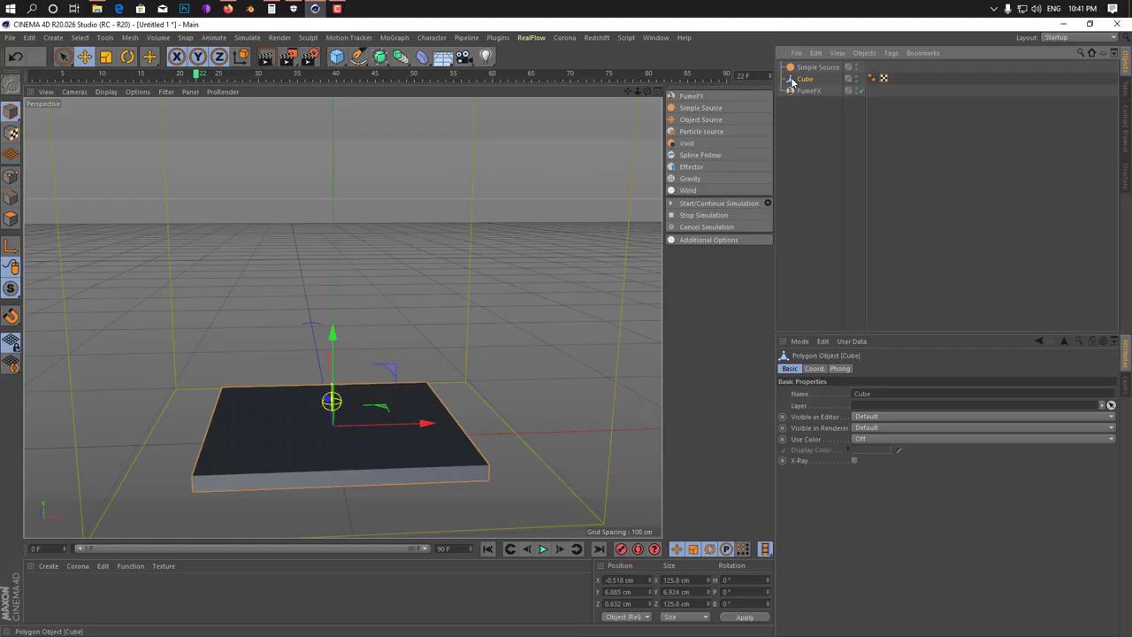
- Tag the Cube as a FumeFX Collision Object and add it to the sources list
right_click(793, 81)
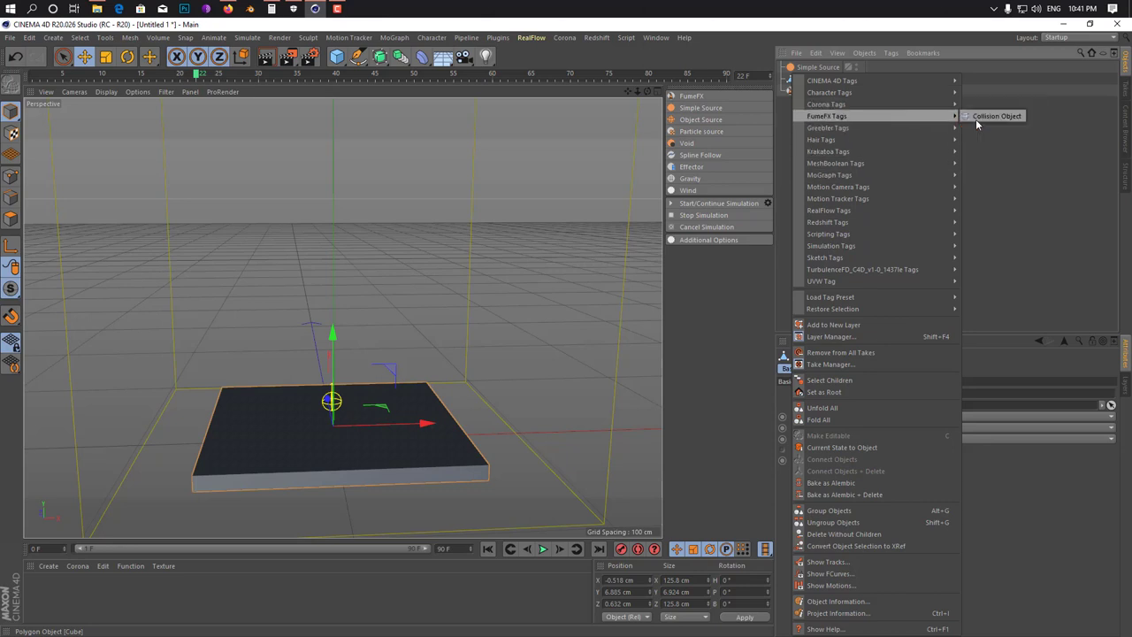
left_click(976, 119)
left_click(818, 68)
left_click(809, 90)
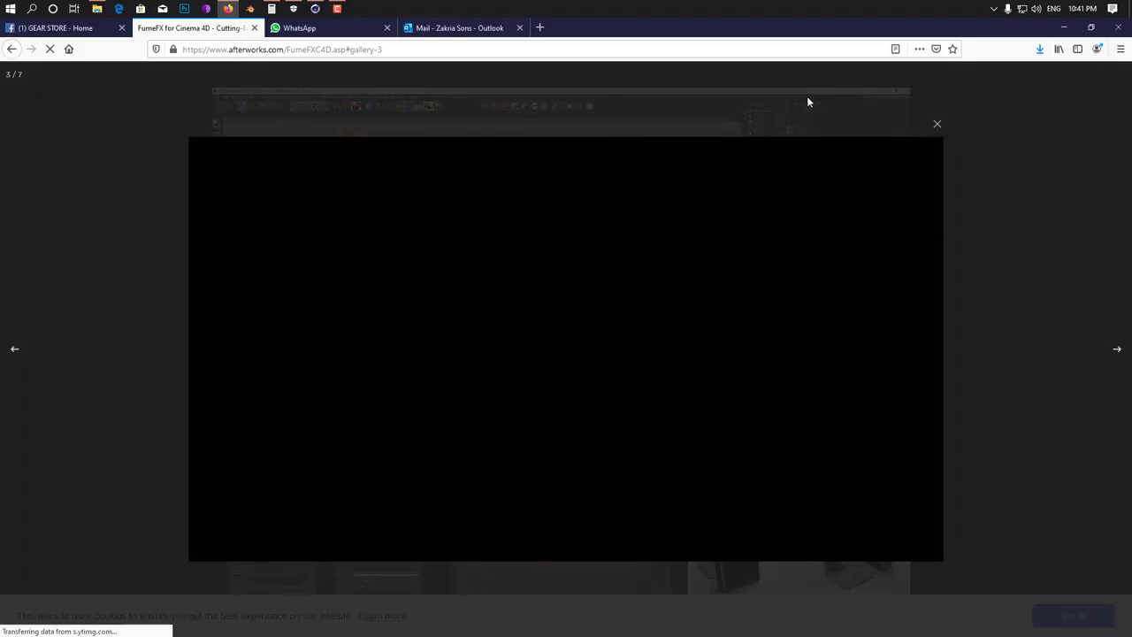
key("alt+Tab")
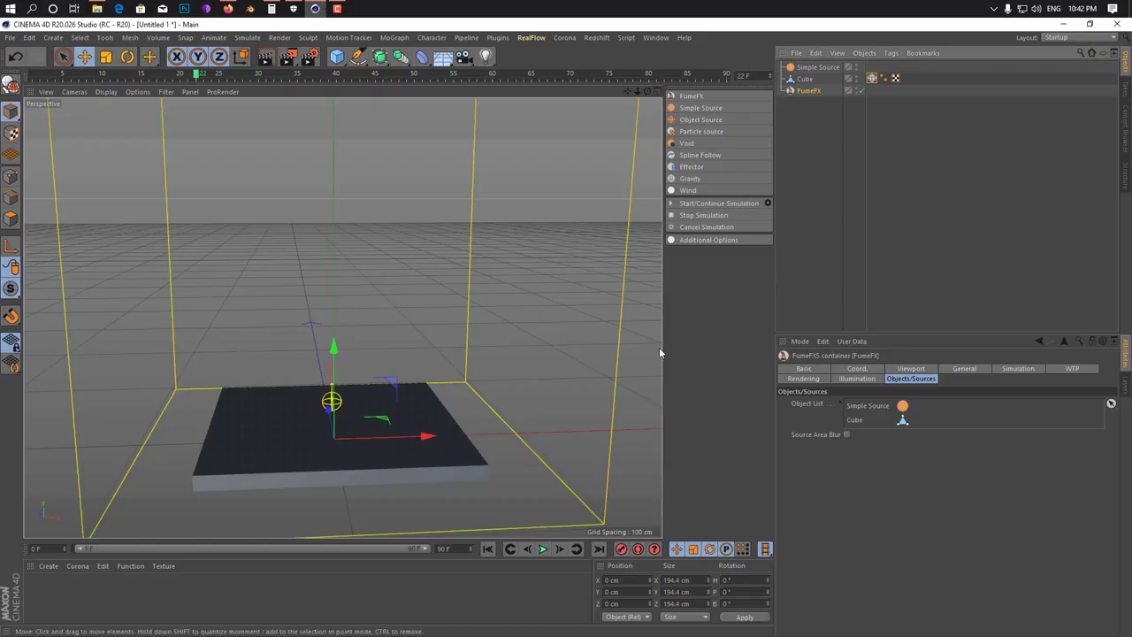
- Run the FumeFX simulation and watch the white smoke plume rise to about frame 85
left_click(688, 206)
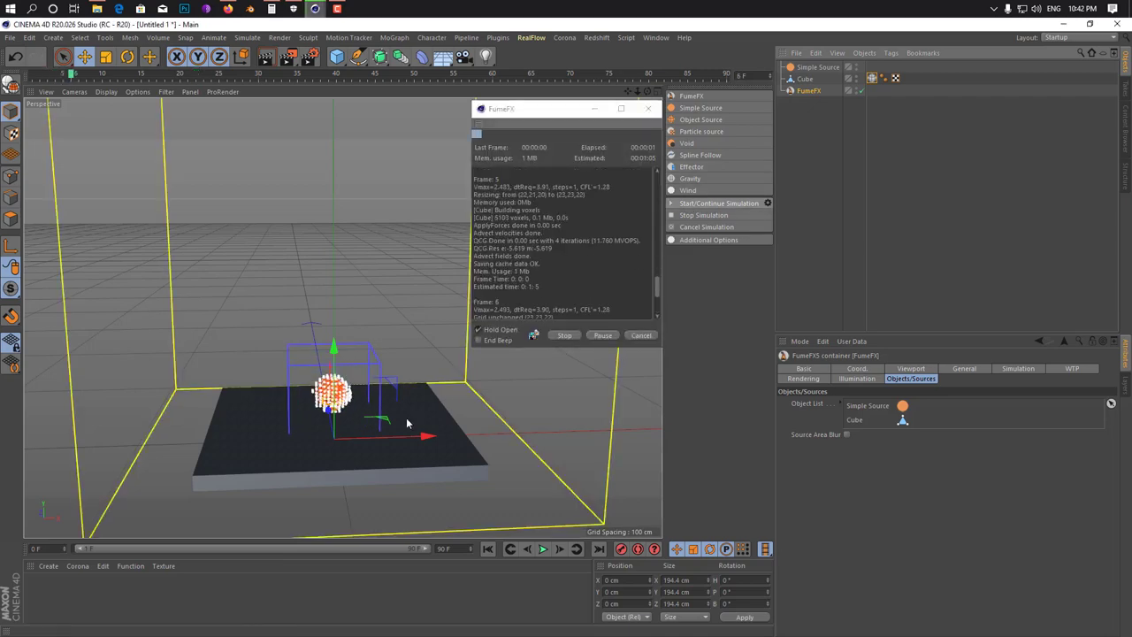
double_click(556, 118)
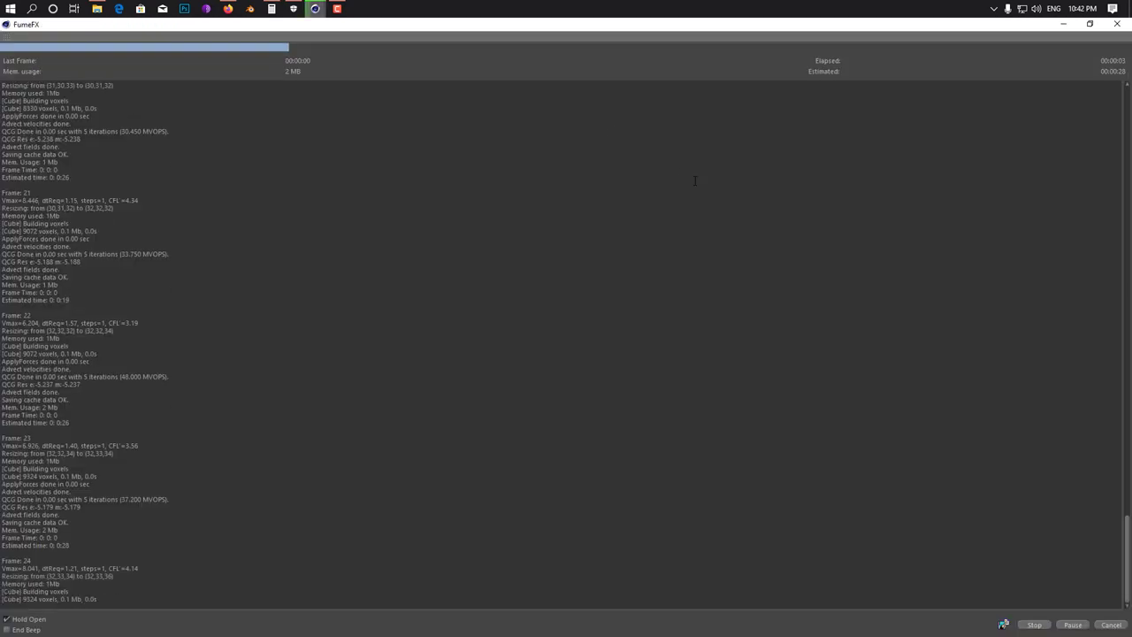
double_click(748, 18)
left_click_drag(511, 111, 662, 340)
left_click_drag(435, 351, 466, 336, "alt")
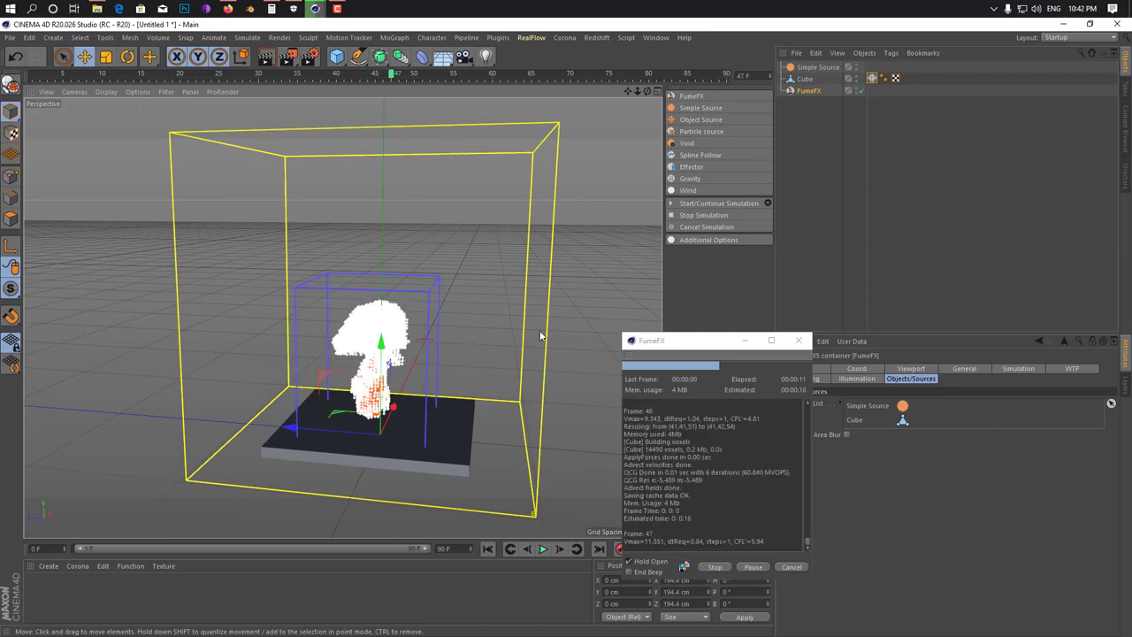
left_click_drag(537, 331, 474, 338, "alt")
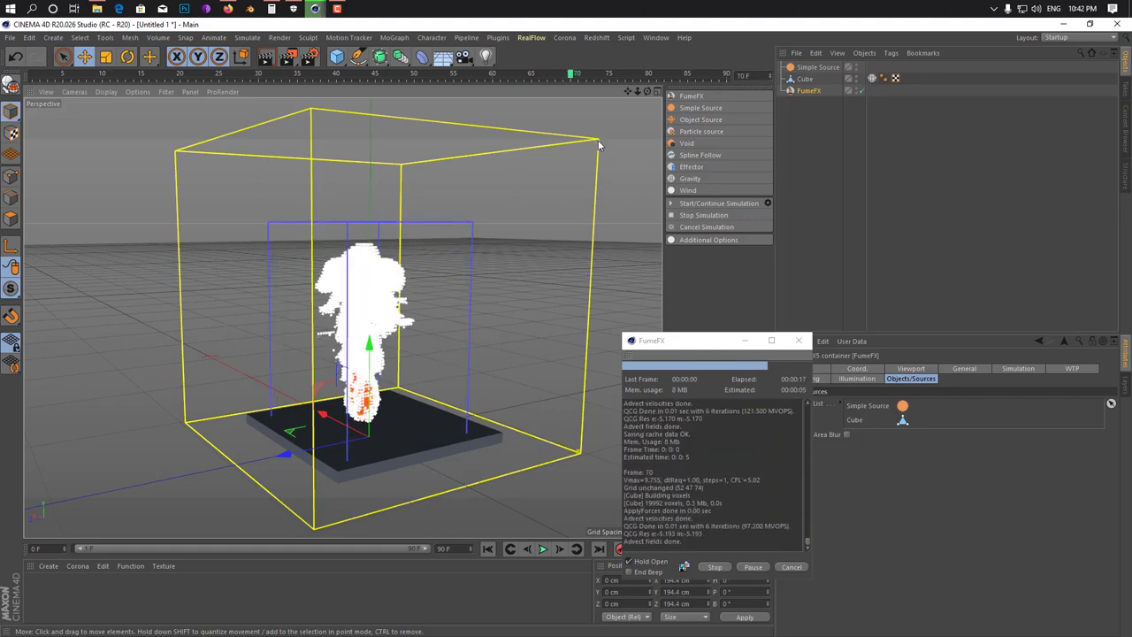
left_click_drag(720, 344, 624, 367)
- Set the FumeFX grid spacing to 1 cm, matching the grid to existing cache files
left_click(911, 368)
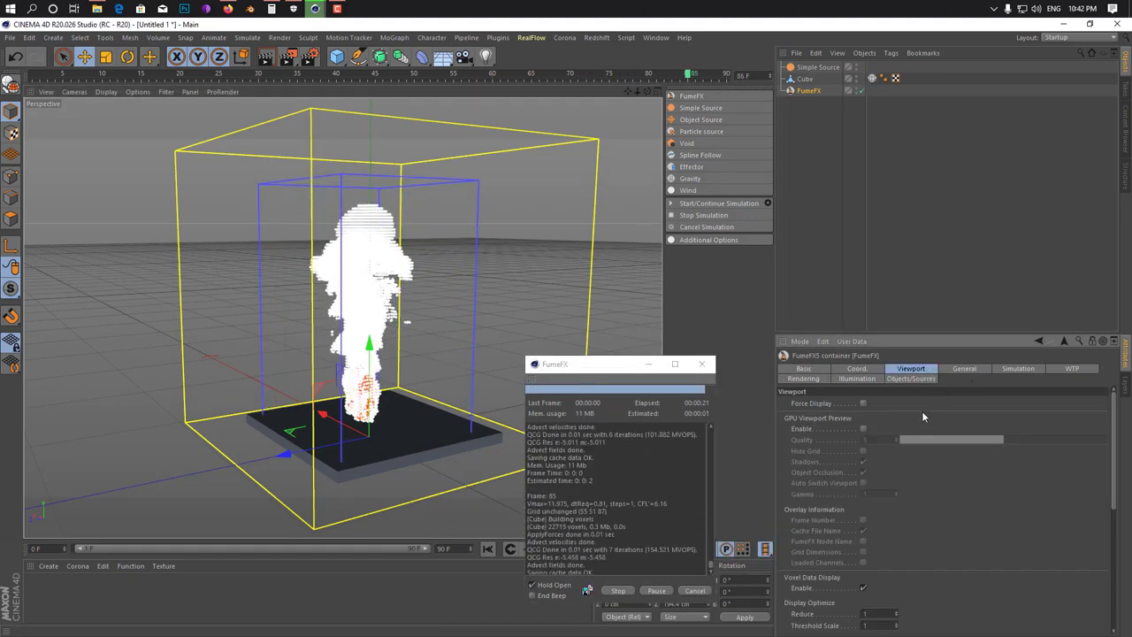
left_click(964, 368)
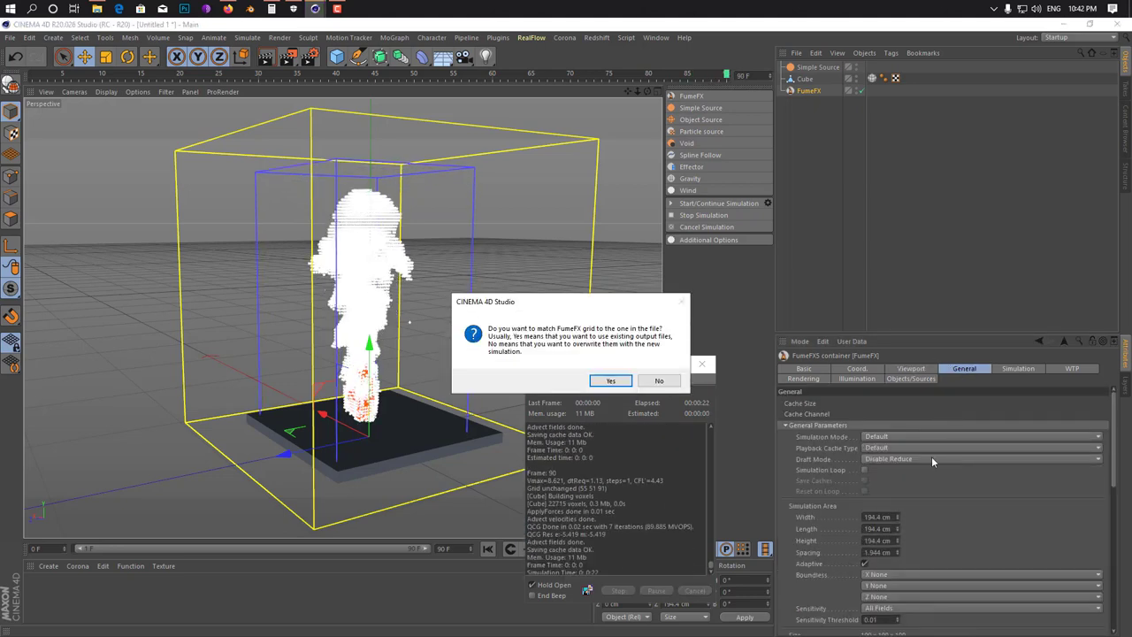
left_click(650, 381)
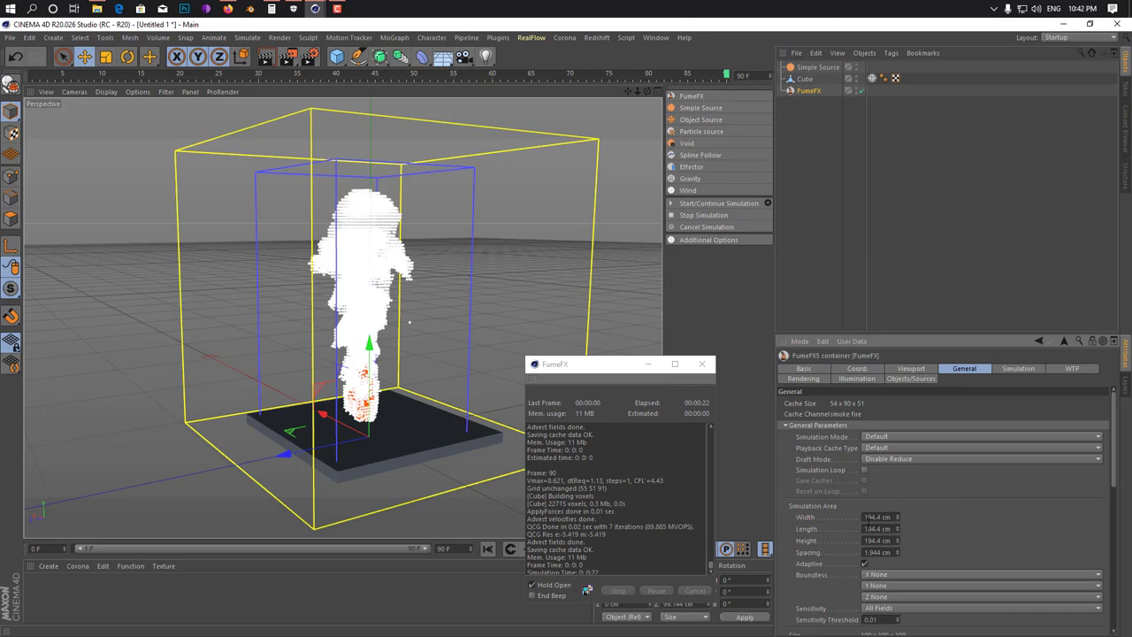
type("1")
key("Return")
scroll(943, 504, "down", 3)
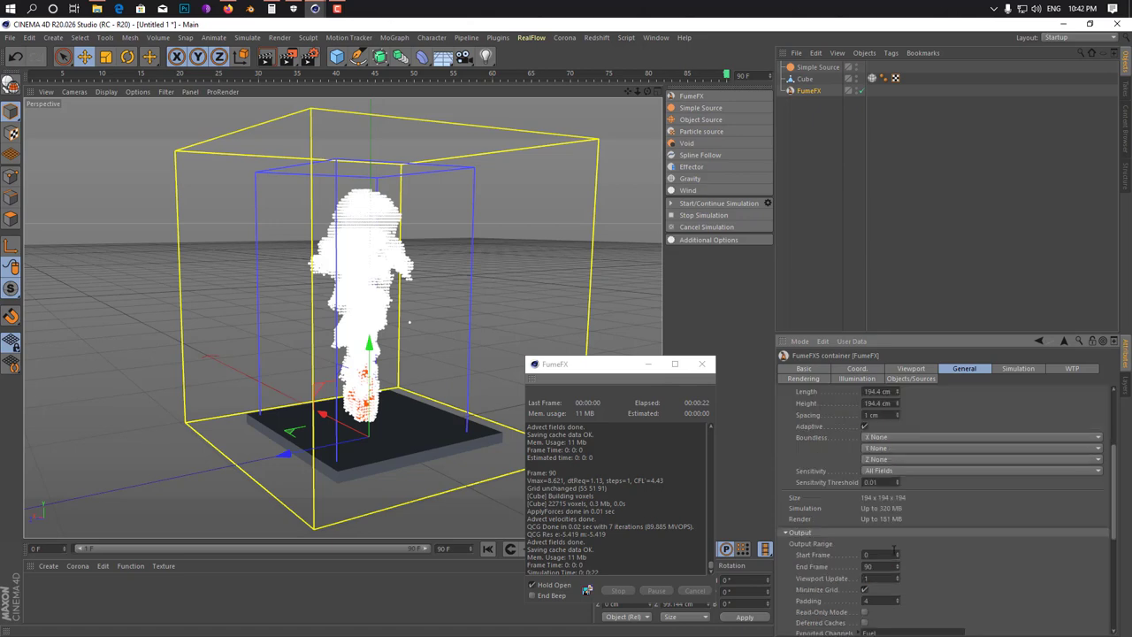
- Stop the restarted simulation and rewind the timeline to the first frame
left_click(719, 205)
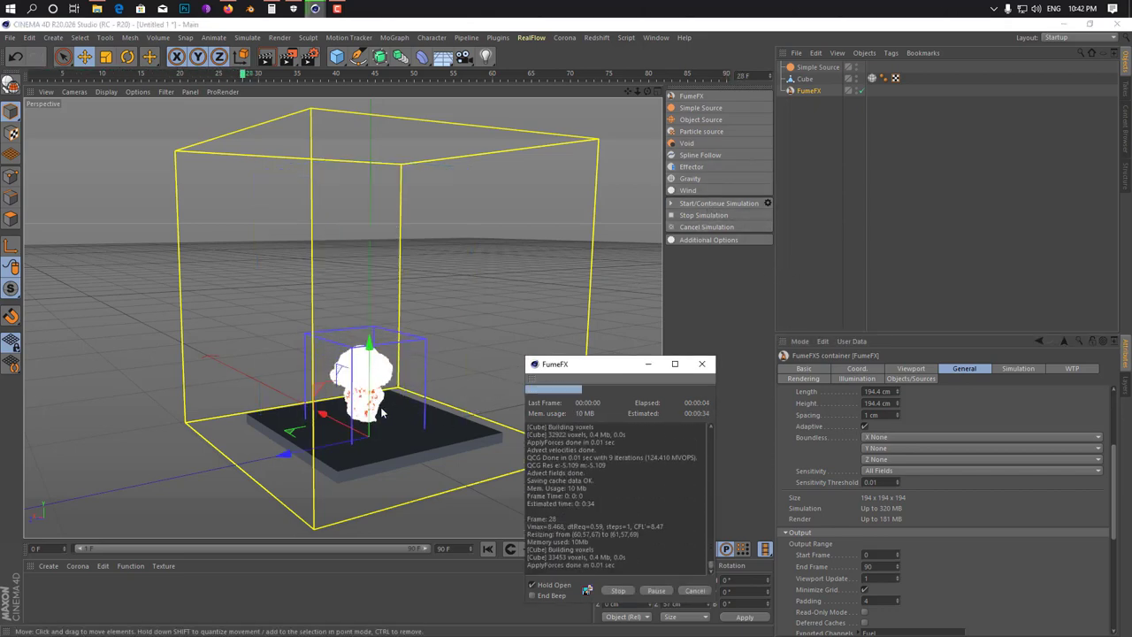
left_click(689, 217)
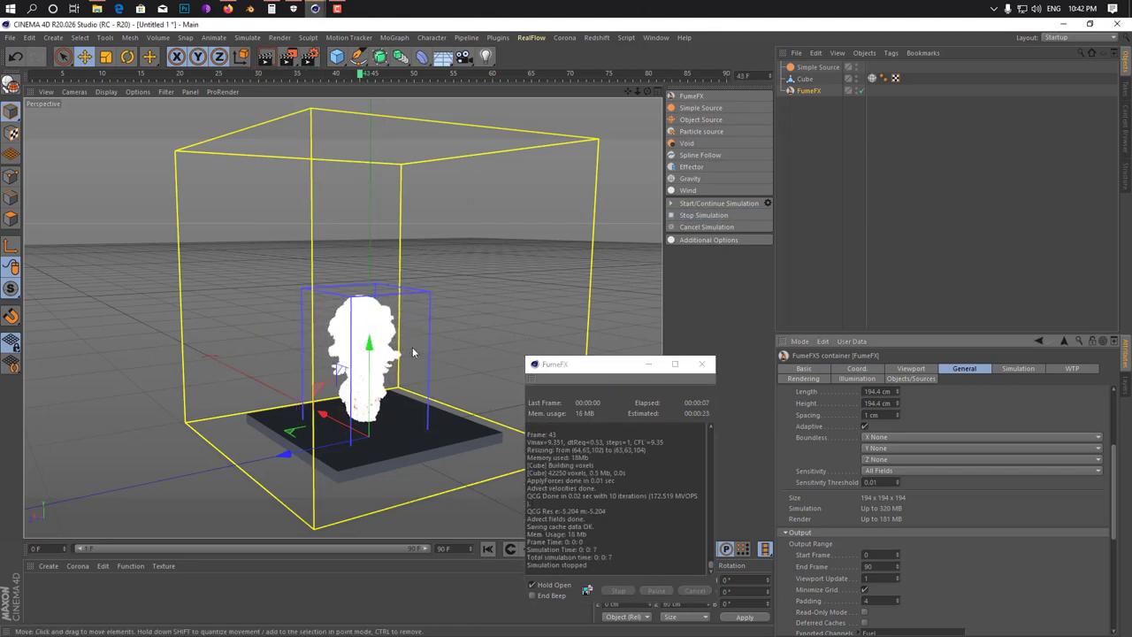
left_click_drag(410, 351, 360, 331, "alt")
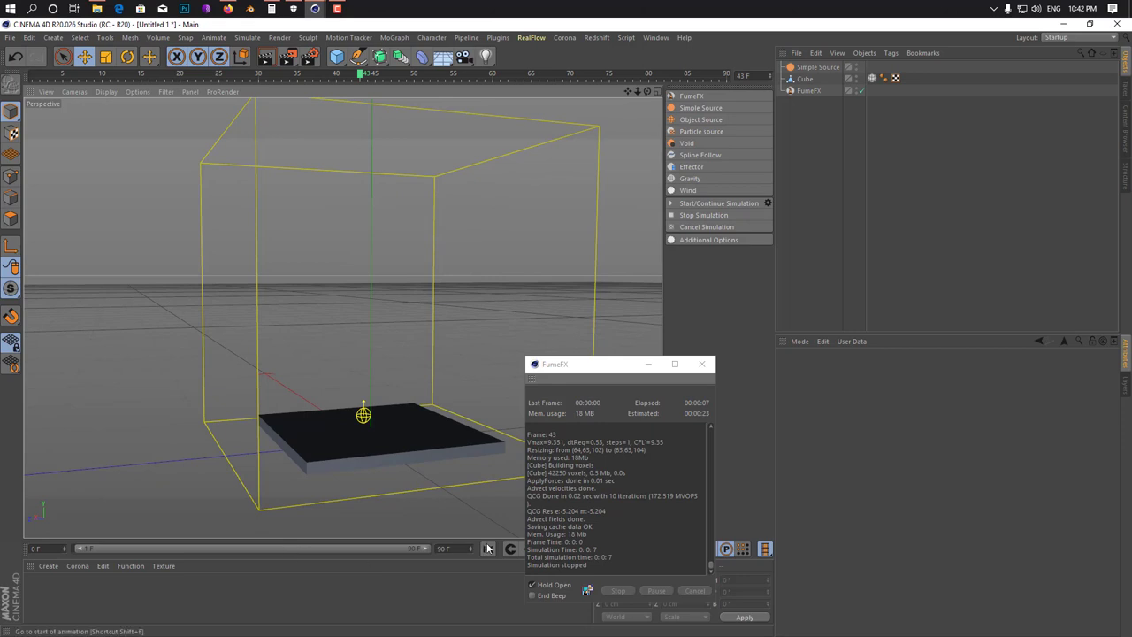
left_click(488, 548)
left_click(649, 364)
left_click(545, 549)
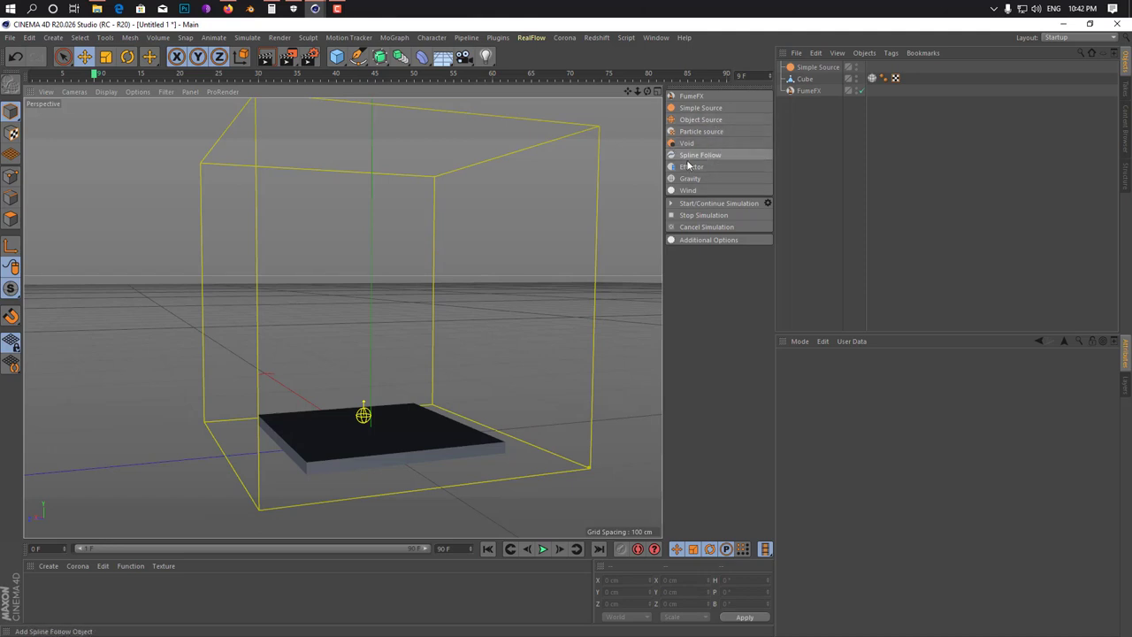
- Re-simulate from frame 0 to frame 90, producing a tall smoke column over the slab
left_click(701, 204)
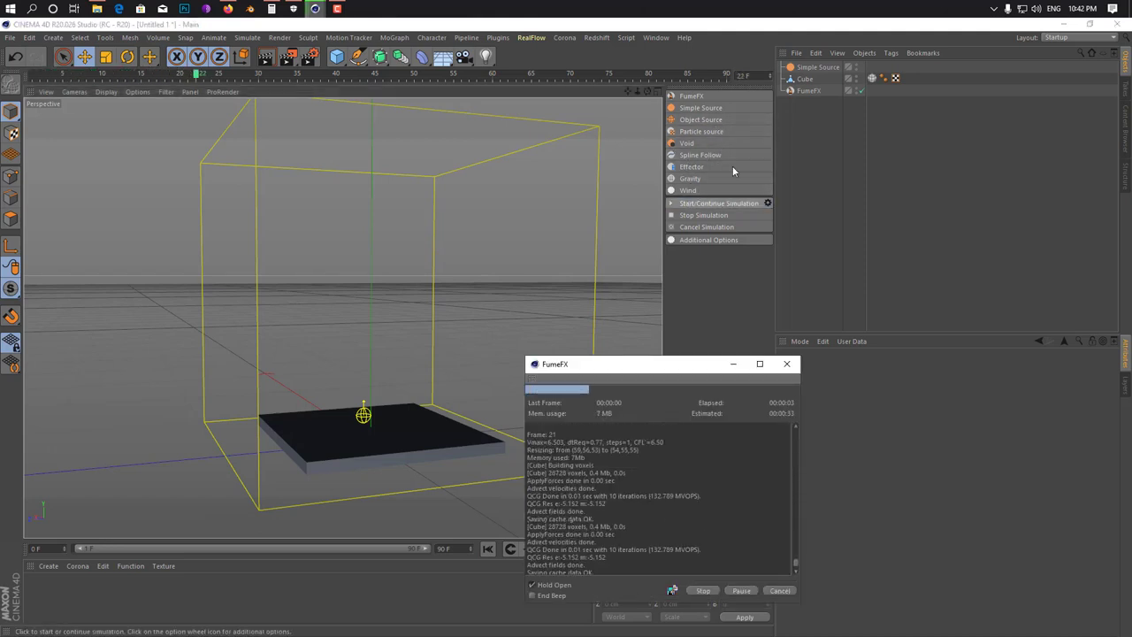
left_click(807, 91)
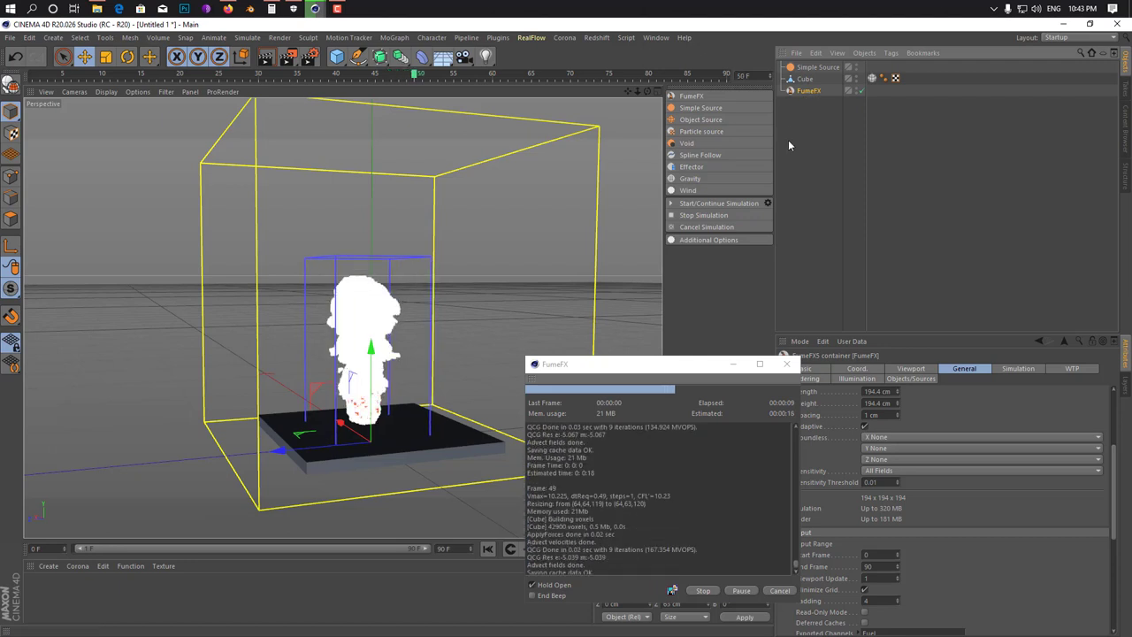
left_click(587, 294)
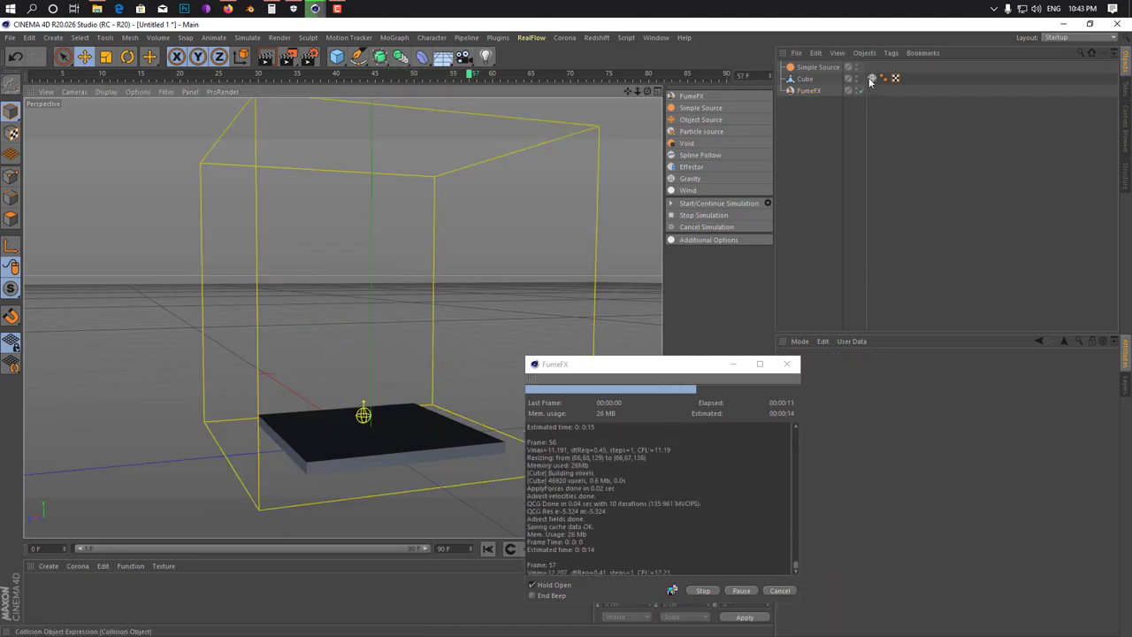
left_click(809, 91)
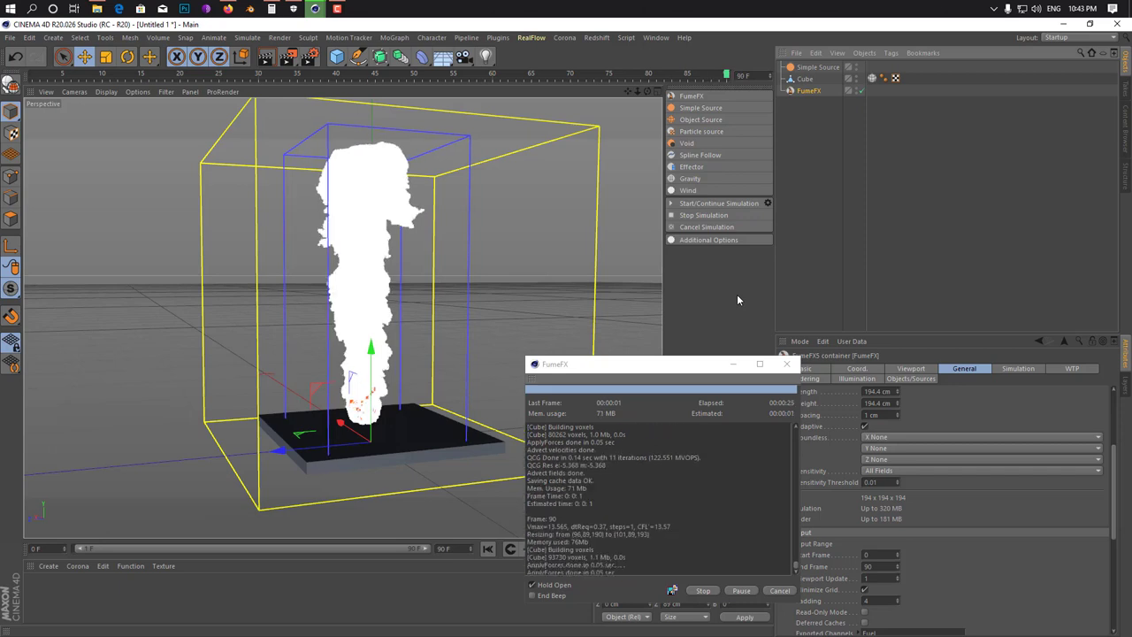
- Minimize the FumeFX window and test-render grey smoke over an orange flame, then clear the render
left_click(733, 365)
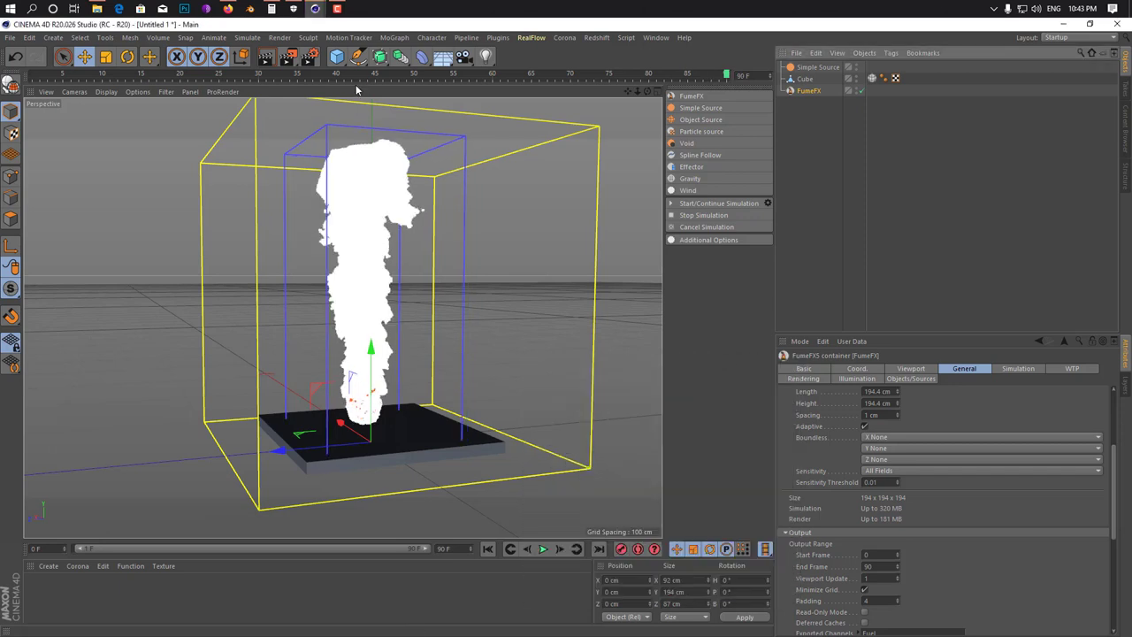
left_click(264, 62)
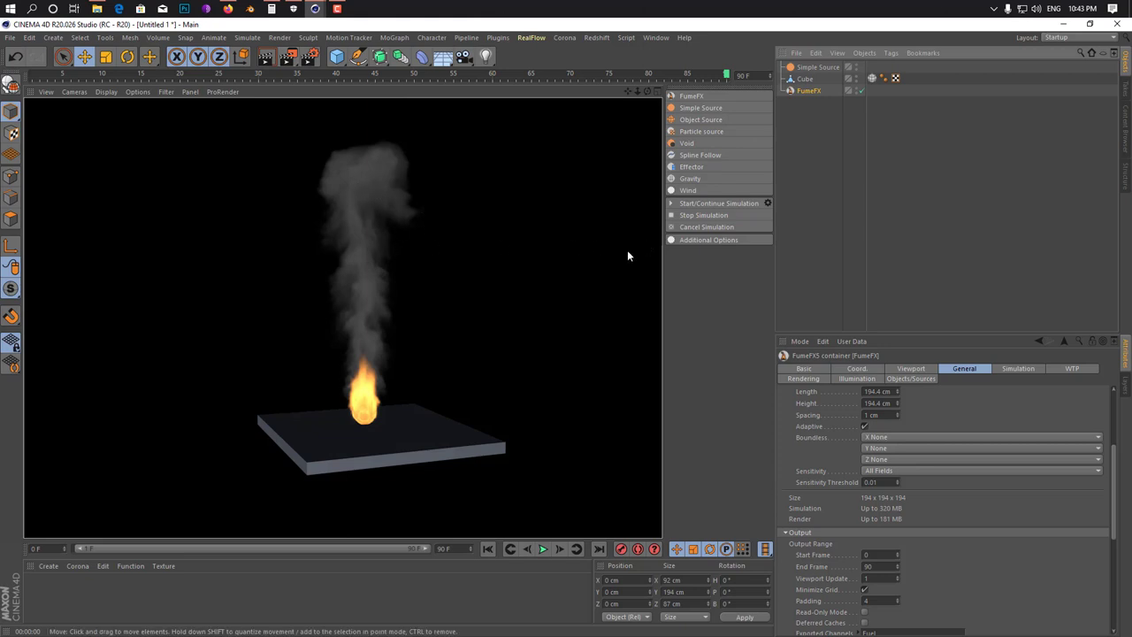
left_click(357, 314)
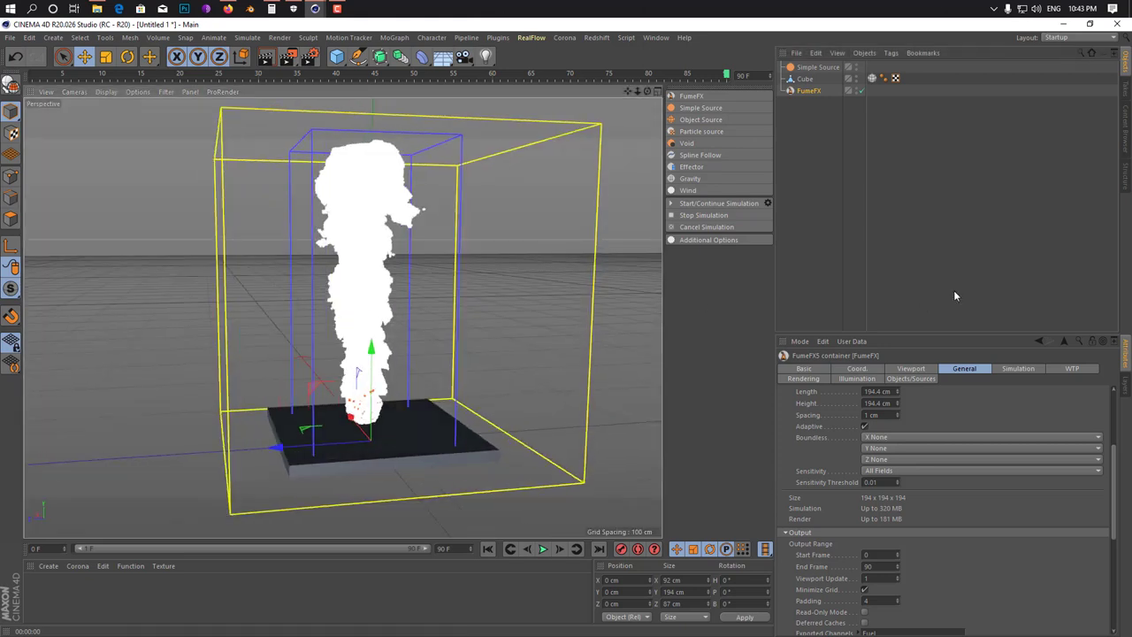
scroll(1036, 426, "up", 3)
- Review the Turbulence (X 20), Fuel and Smoke simulation settings and start a fresh simulation
left_click(1038, 368)
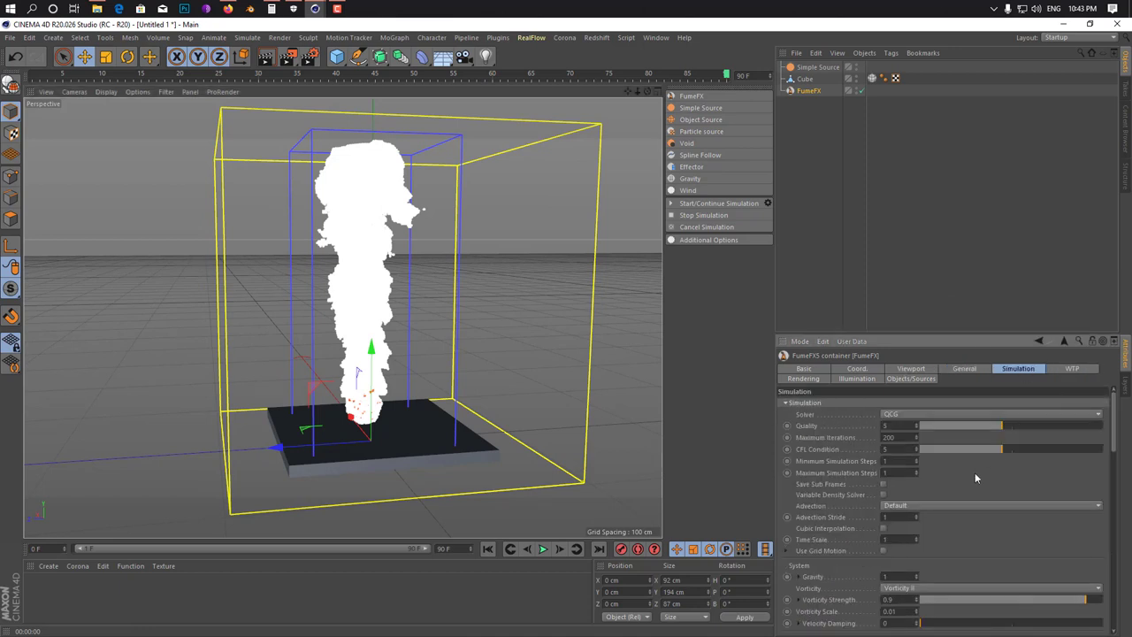
scroll(952, 456, "down", 3)
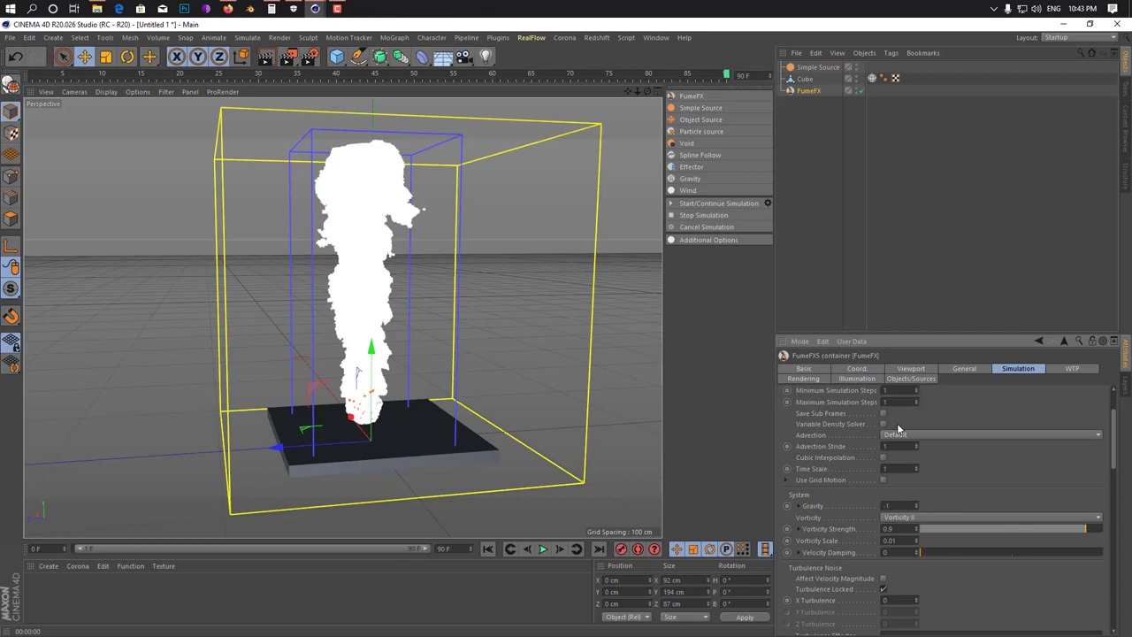
scroll(1007, 575, "down", 4)
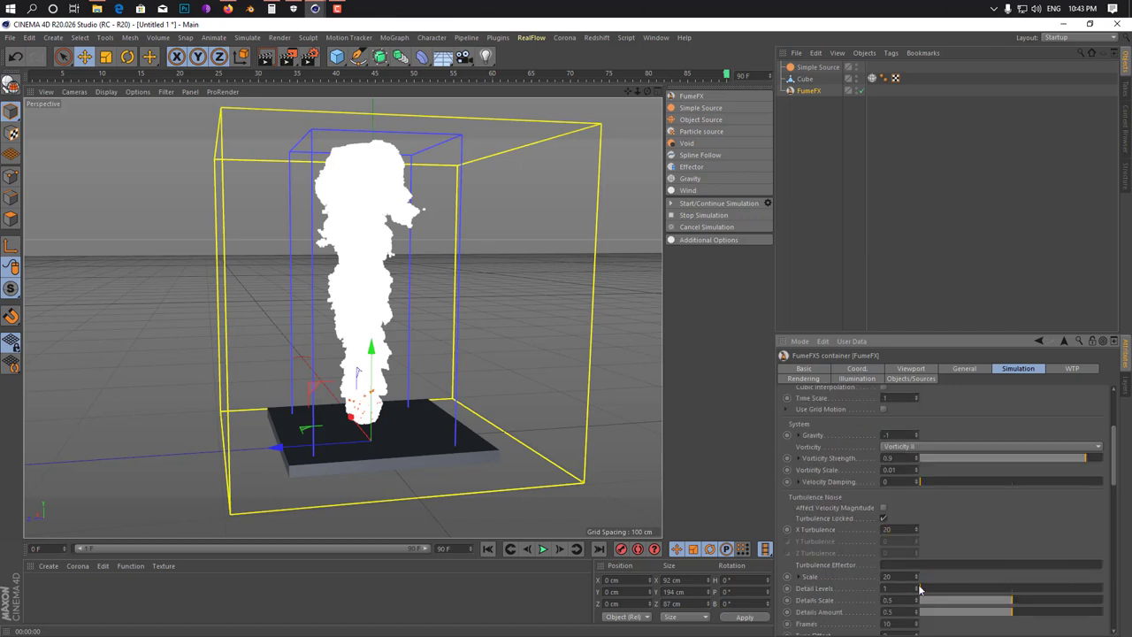
scroll(961, 579, "down", 4)
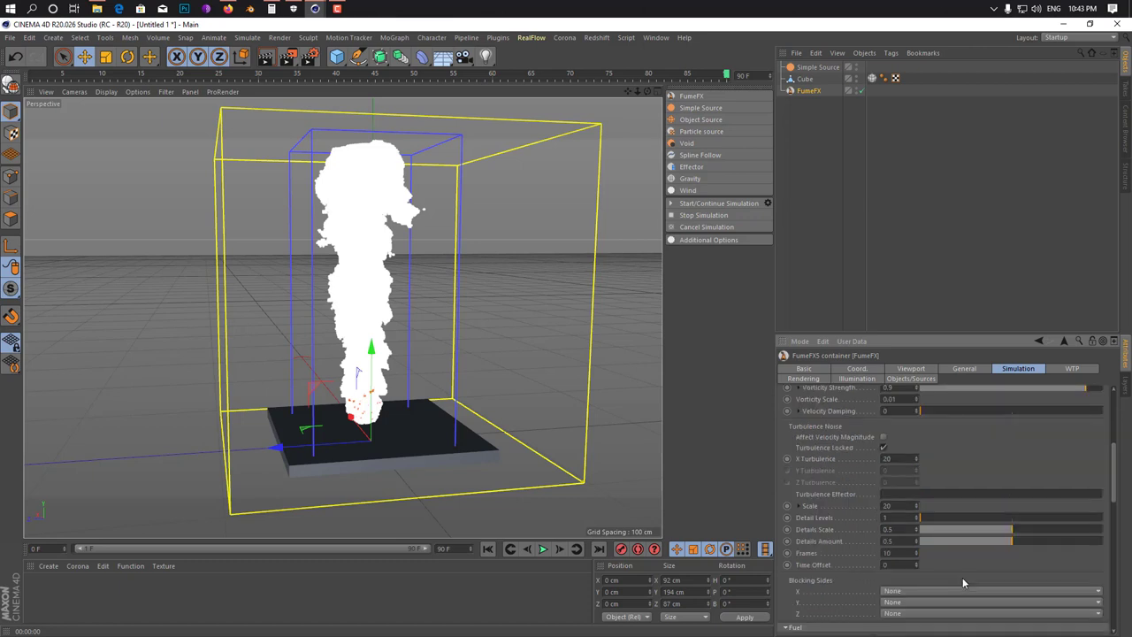
scroll(963, 578, "down", 4)
scroll(956, 590, "down", 2)
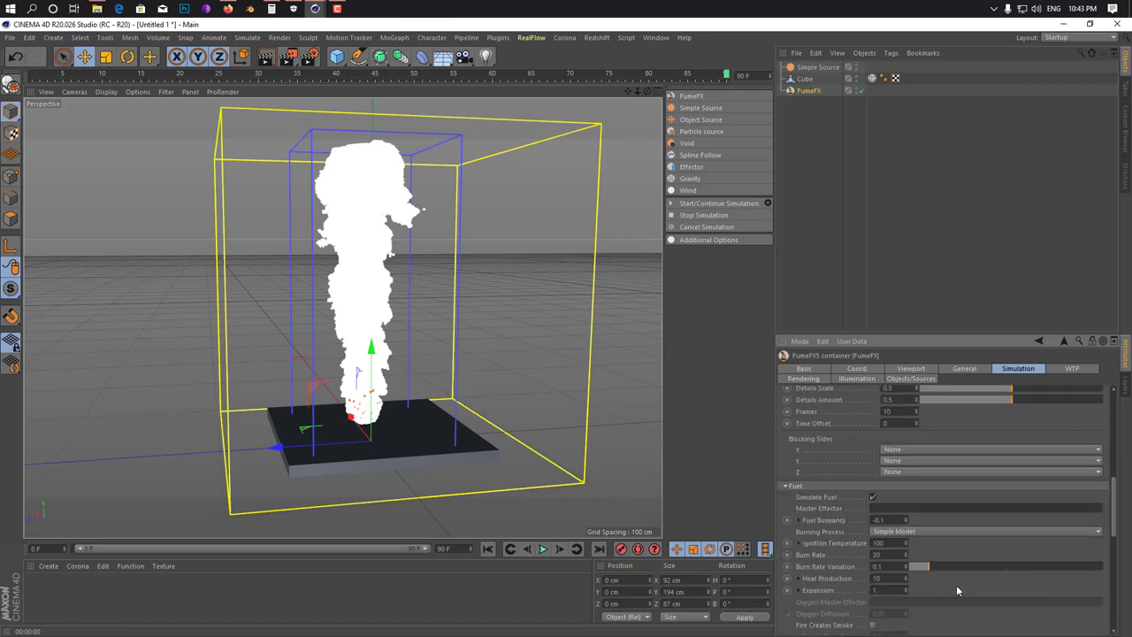
scroll(971, 579, "down", 2)
scroll(982, 582, "down", 3)
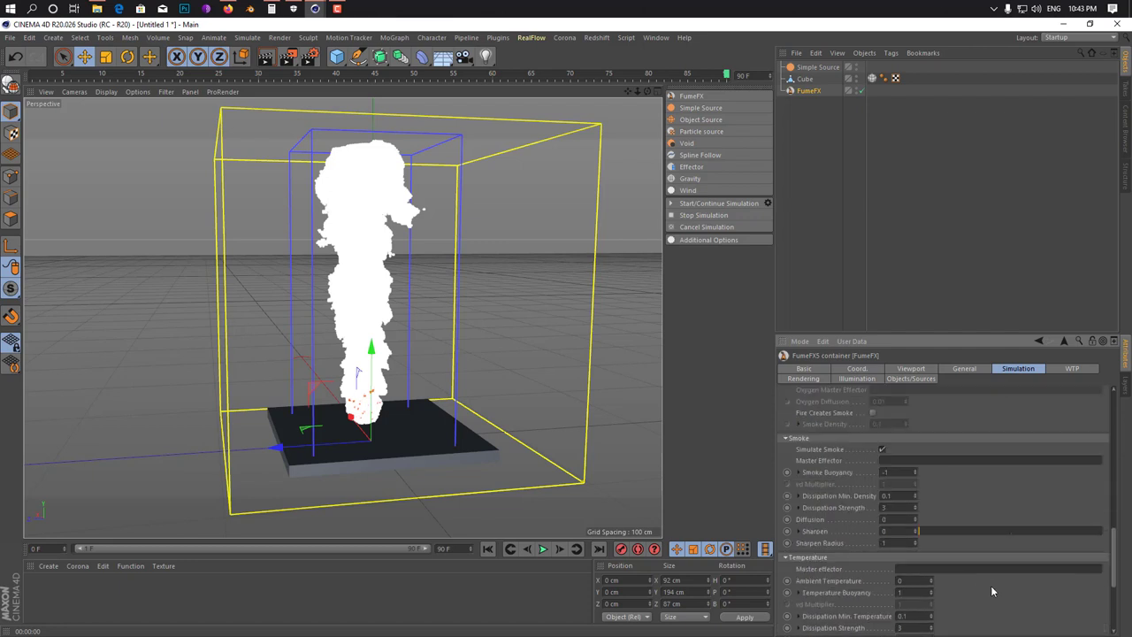
scroll(991, 586, "down", 3)
left_click(699, 208)
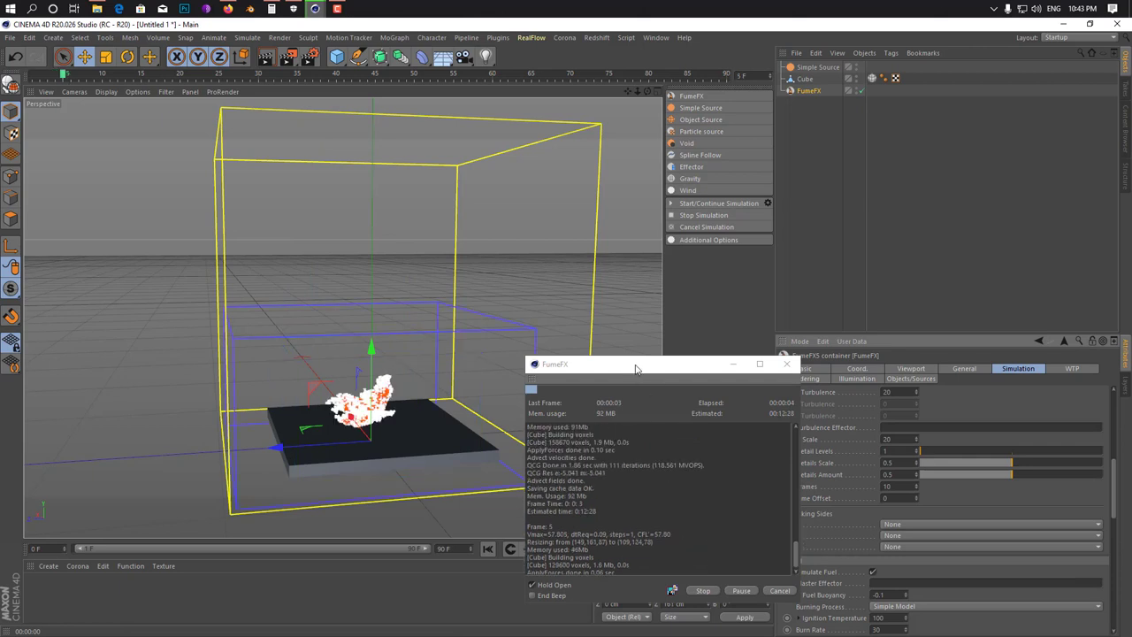
- Pause the simulation near frame 11, hide its window, and orbit to face the container
left_click(606, 253)
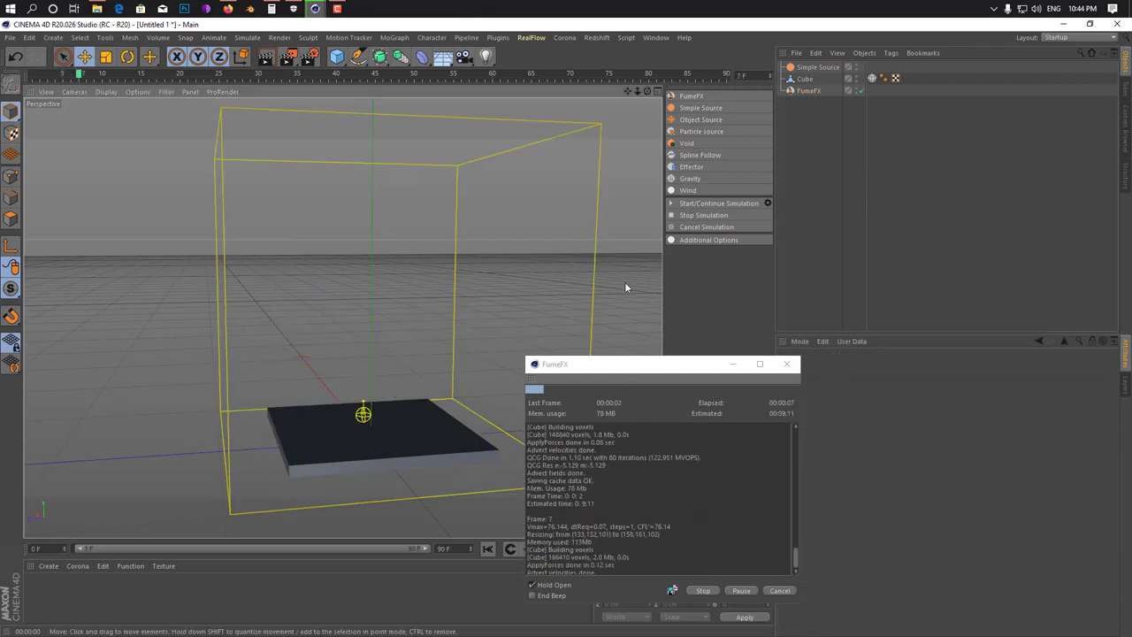
left_click(810, 90)
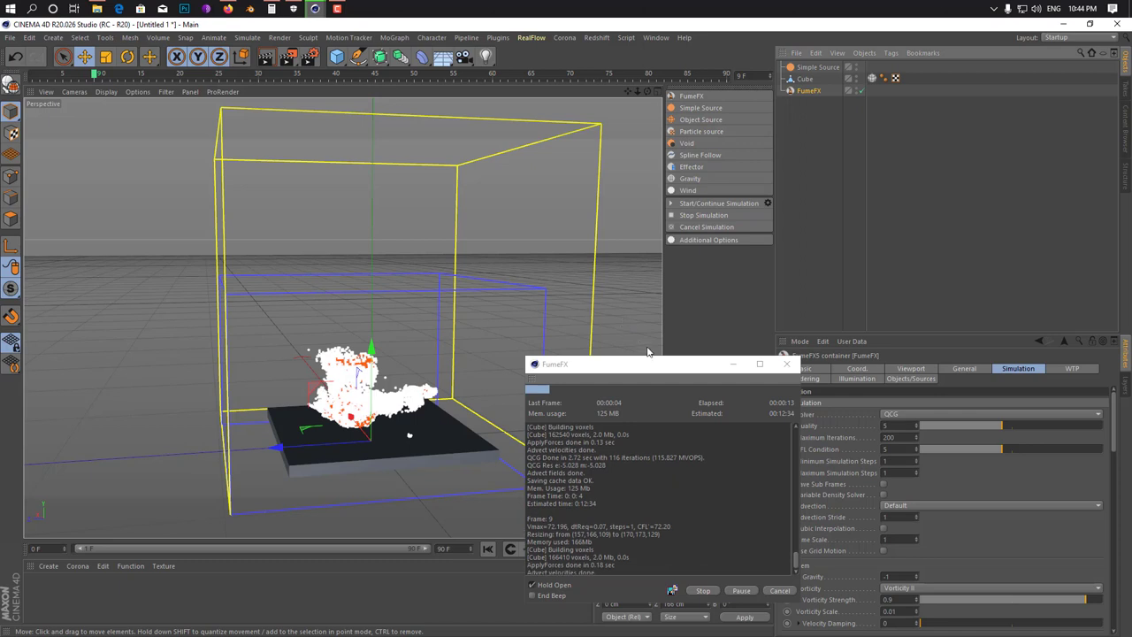
left_click(740, 590)
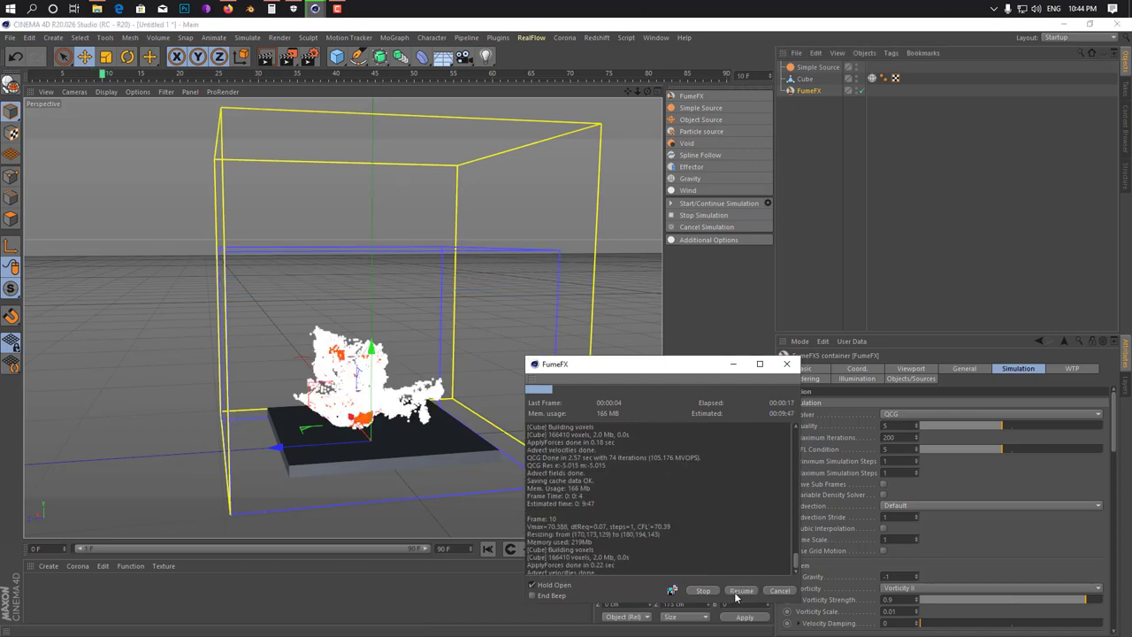
left_click(732, 364)
mouse_move(346, 397)
left_mouse_down("alt")
mouse_move(404, 420)
mouse_move(359, 414)
mouse_move(440, 400)
mouse_move(363, 394)
mouse_move(372, 390)
left_mouse_up("alt")
- Test-render the partly simulated fire several times with the container selected
left_click(270, 58)
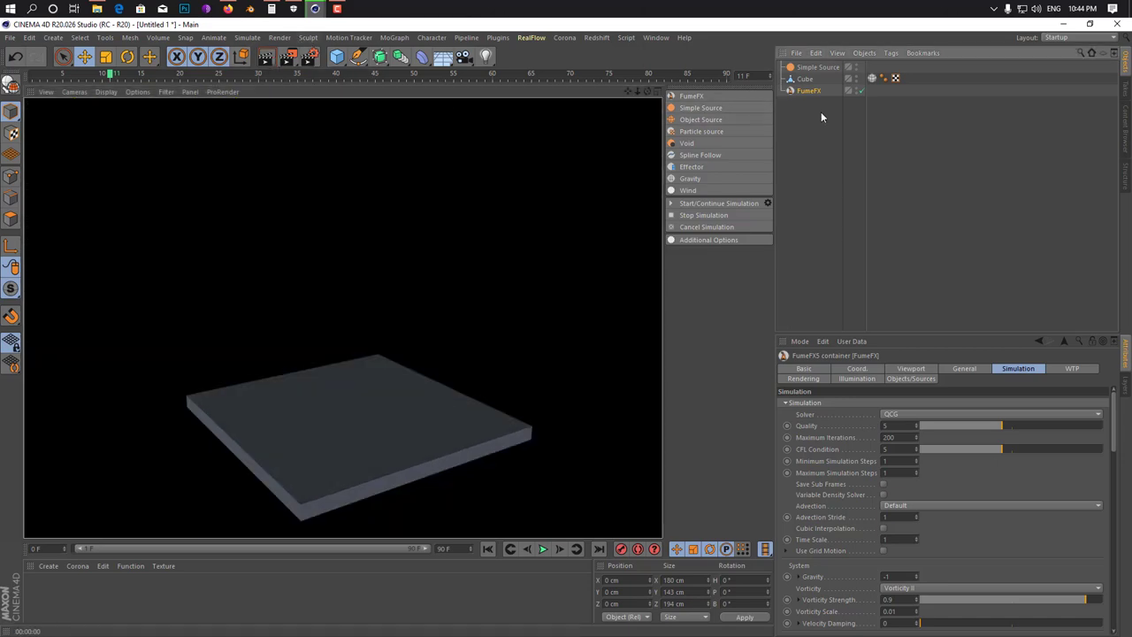
left_click(819, 108)
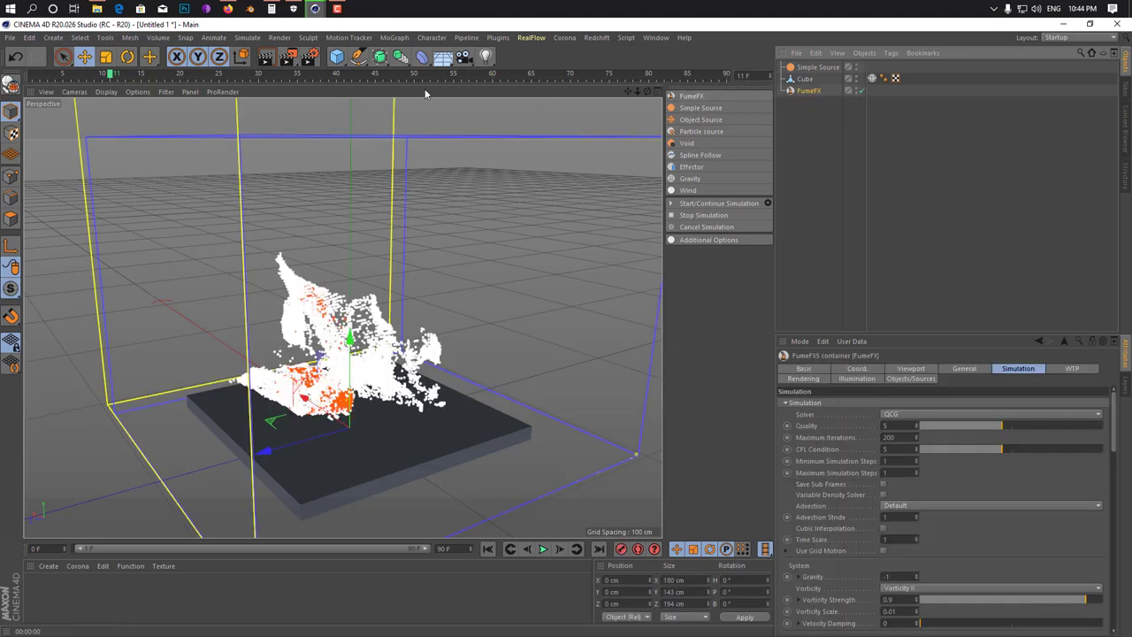
key("ctrl+r")
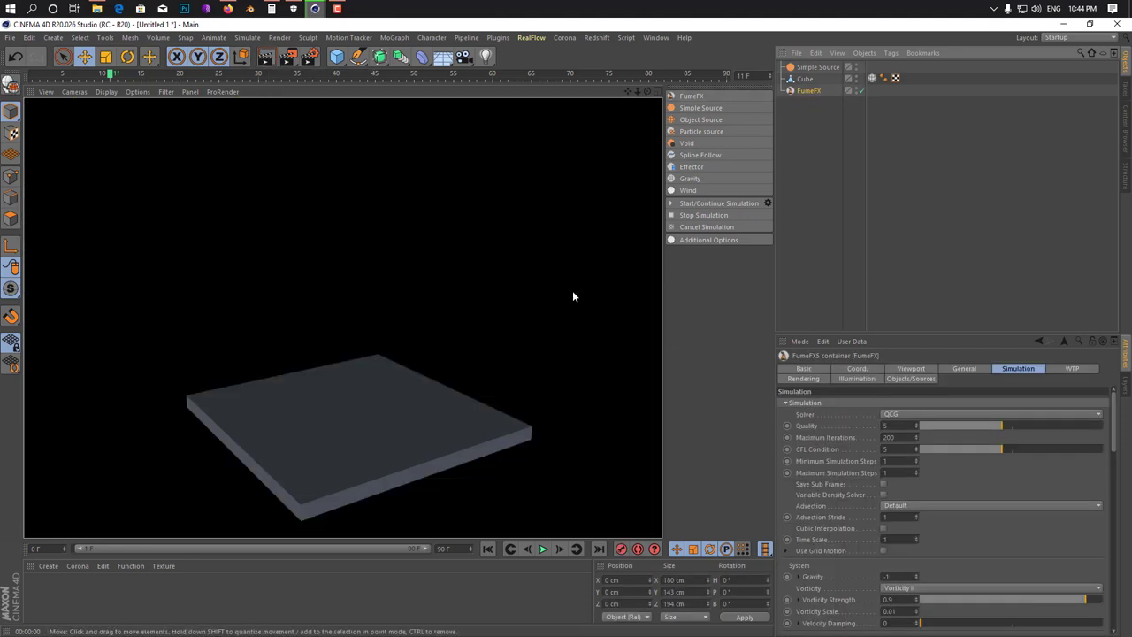
left_click(806, 147)
left_click(812, 91)
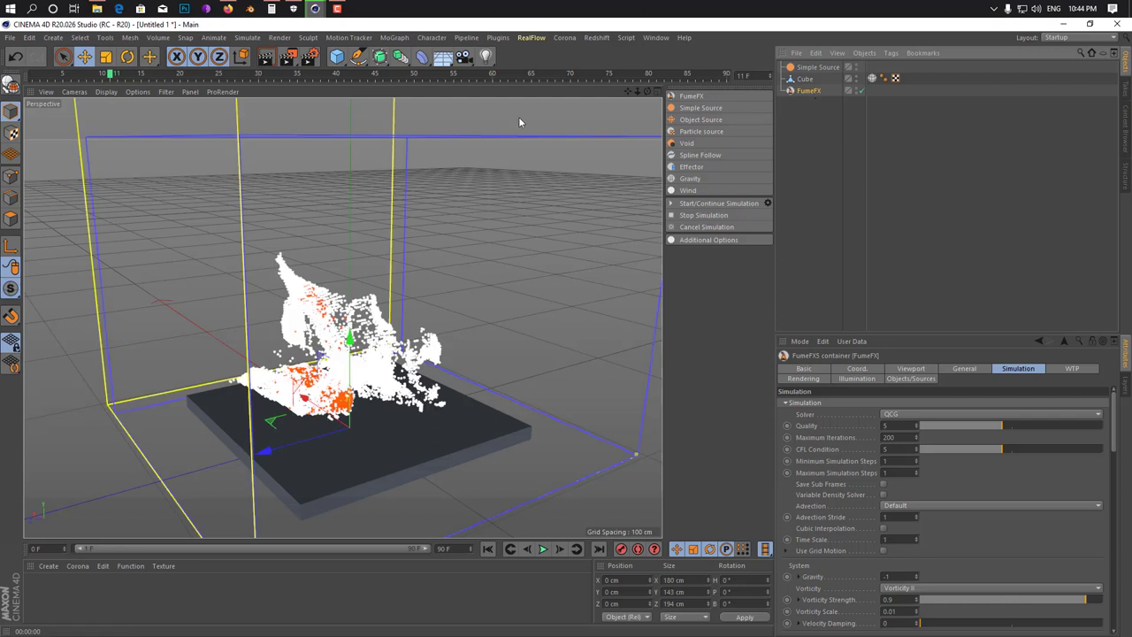
left_click(267, 59)
- Play the simulated animation from the start, stop it, and reopen the FumeFX simulation window
left_click(488, 548)
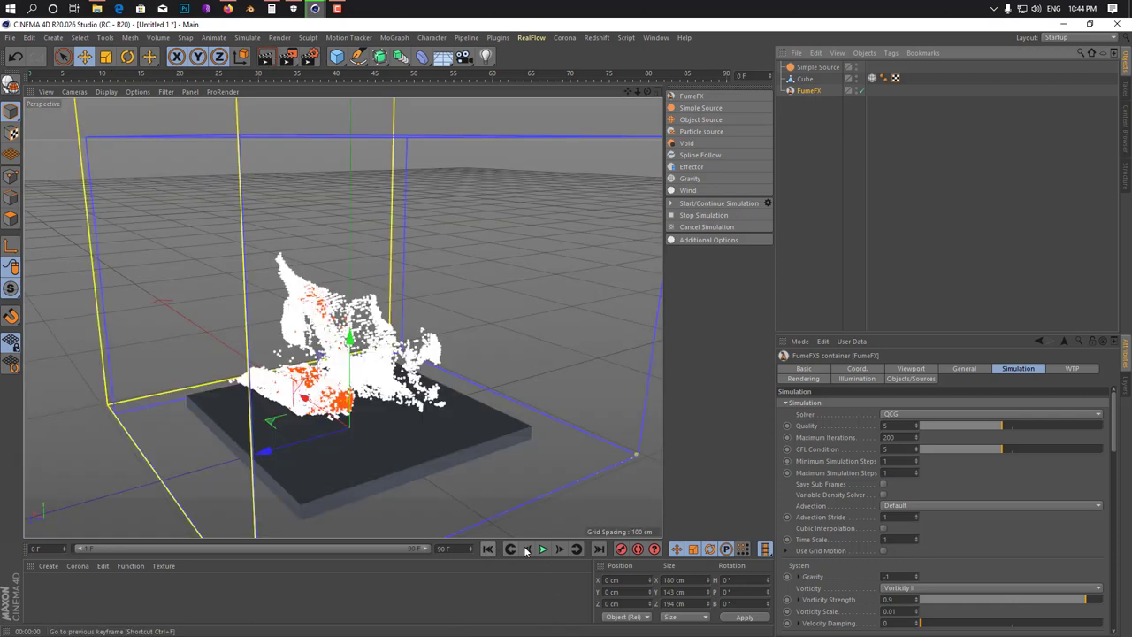
left_click(544, 550)
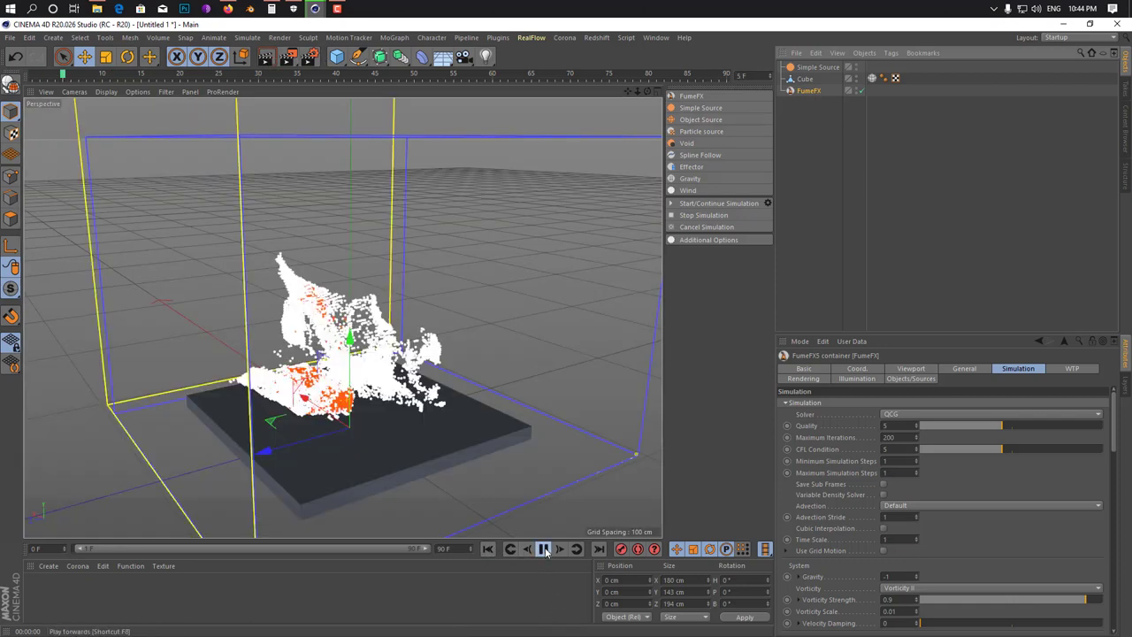
left_click(545, 549)
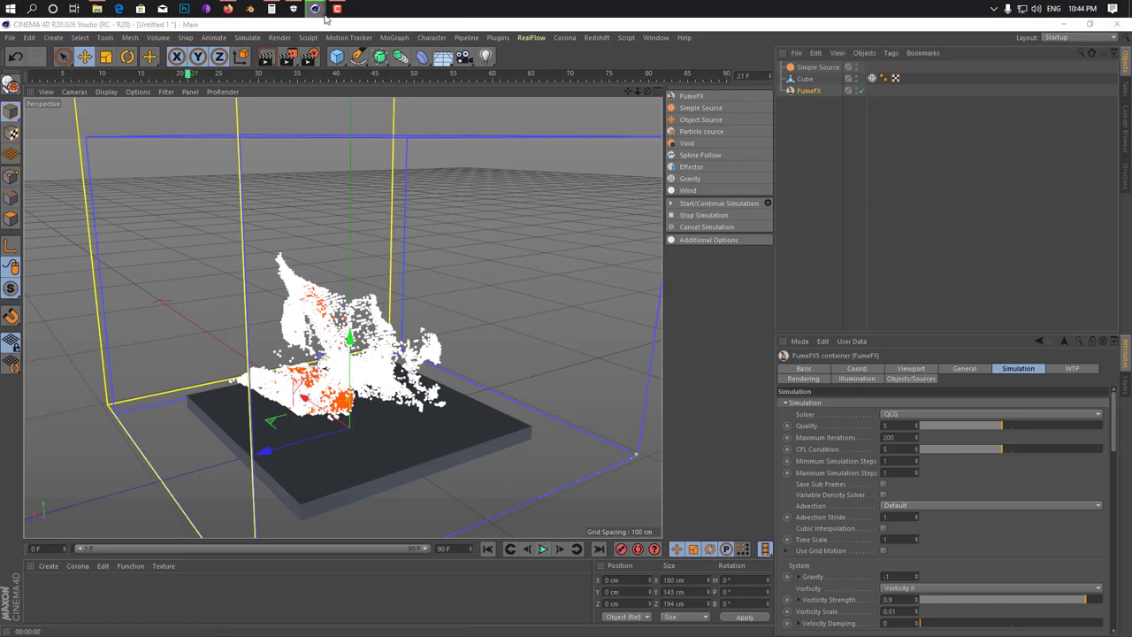
mouse_move(315, 8)
left_click(385, 62)
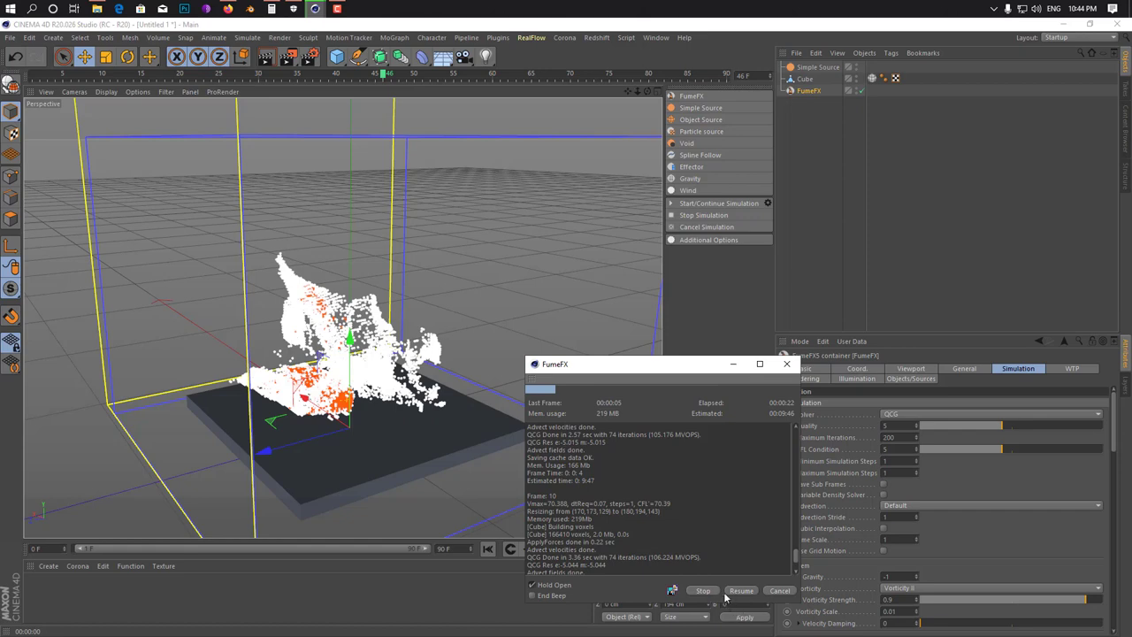
- Resume, then stop the FumeFX simulation at frame 12, close its window, and render the view
left_click(739, 593)
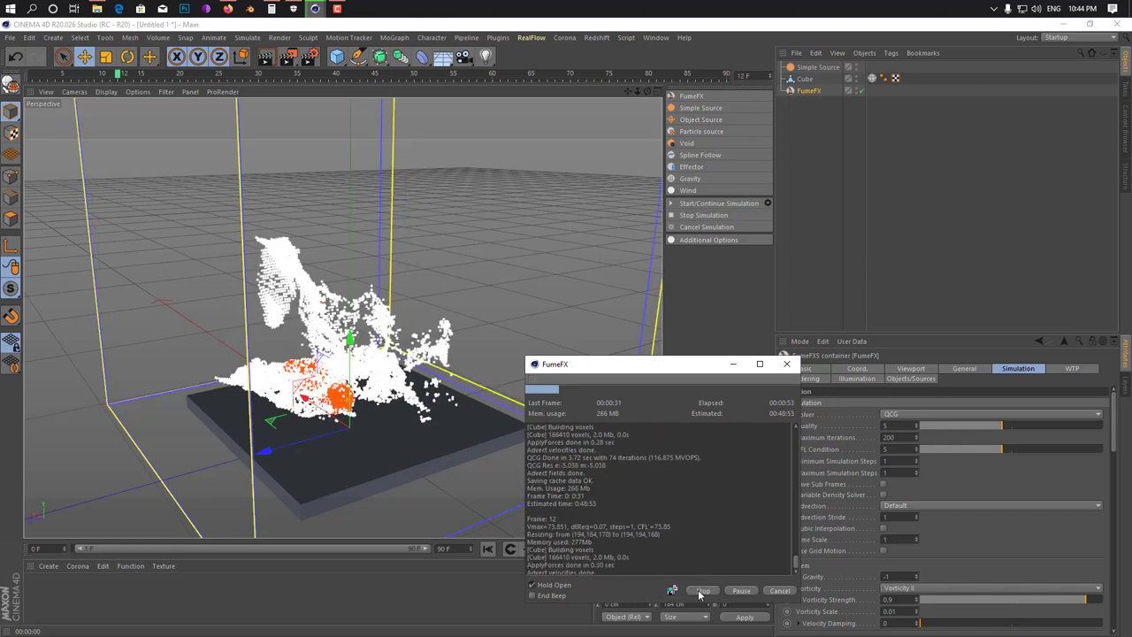
left_click(705, 591)
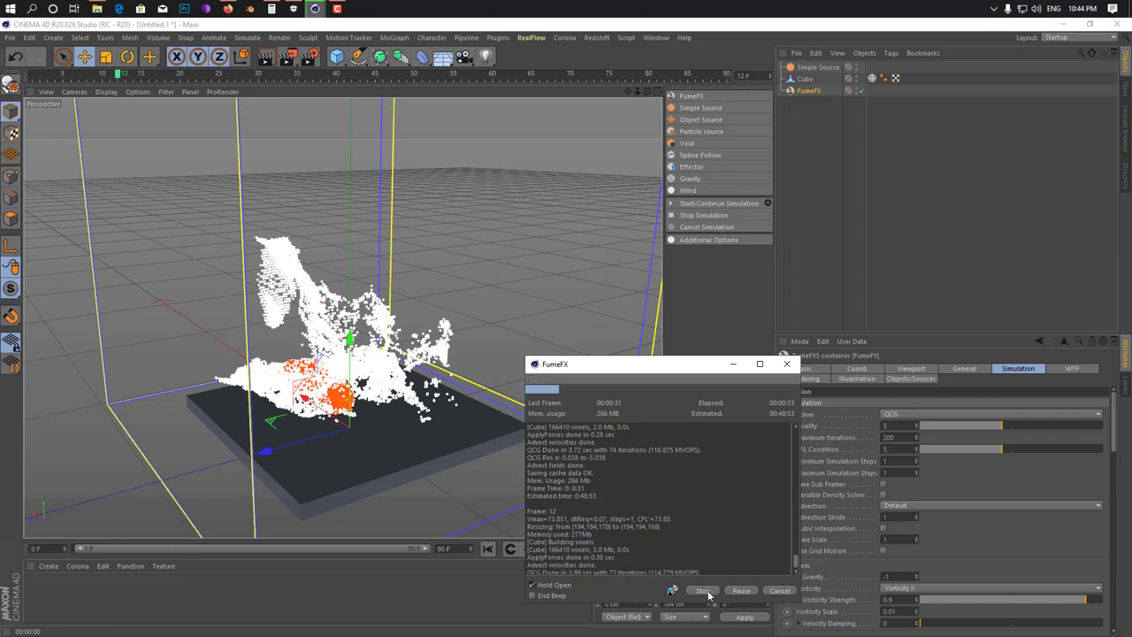
left_click(735, 365)
left_click(265, 58)
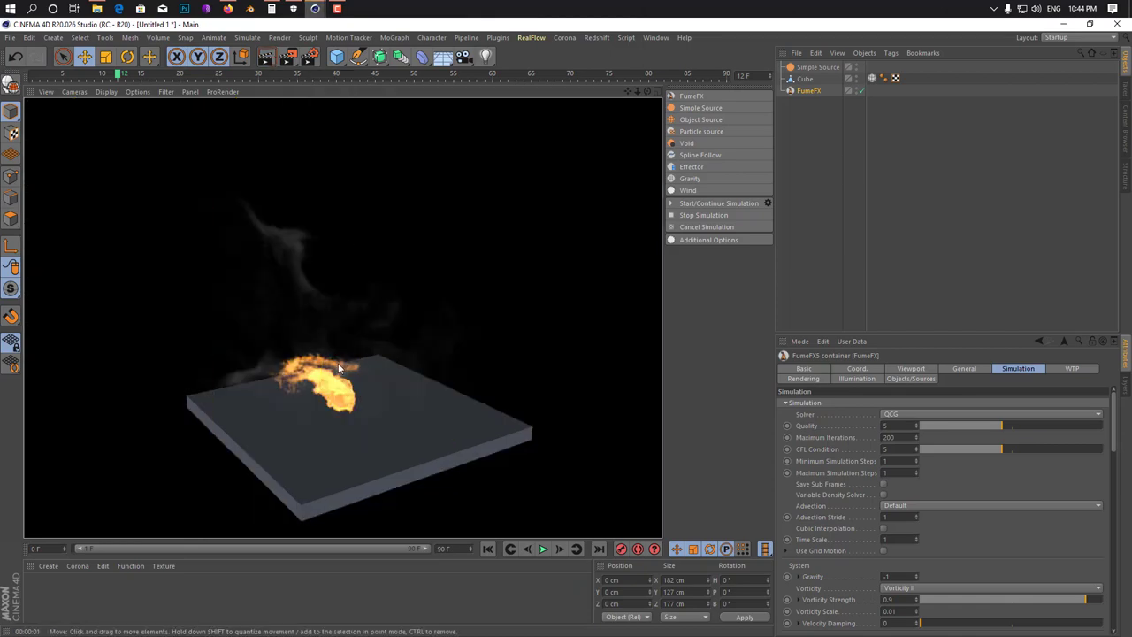
- Clear the render, orbit lower and closer to the fire container, and render again
left_click(338, 363)
mouse_move(277, 354)
left_mouse_down("alt")
mouse_move(411, 382)
mouse_move(363, 379)
mouse_move(505, 386)
mouse_move(452, 387)
left_mouse_up("alt")
left_click(265, 57)
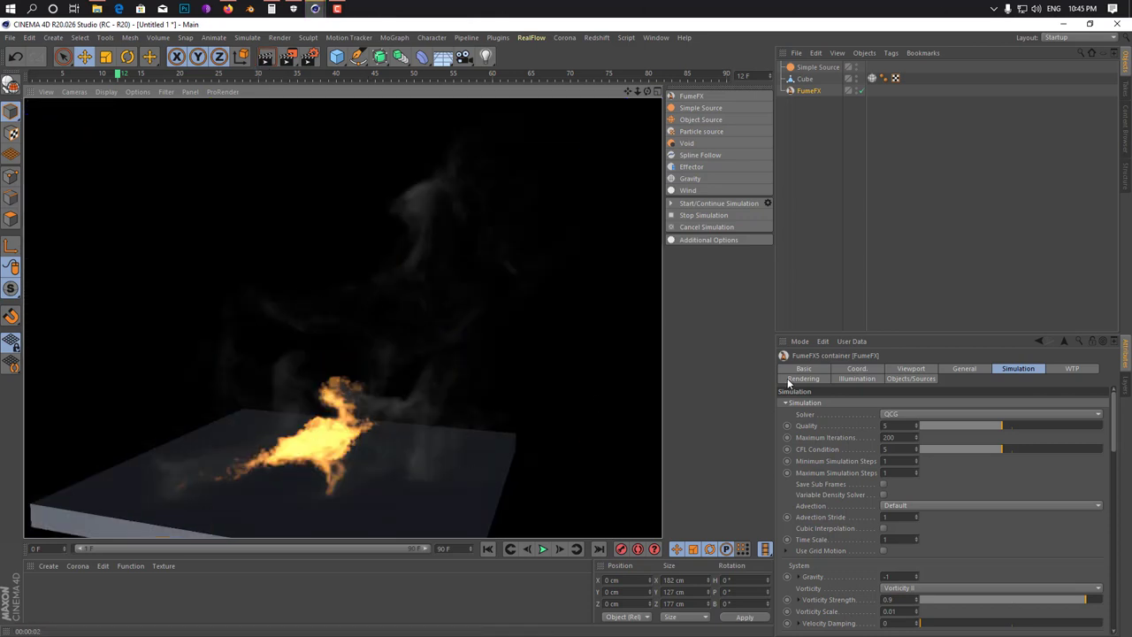
- Enable the FumeFX GPU Viewport Preview in the container's Viewport settings
left_click(962, 370)
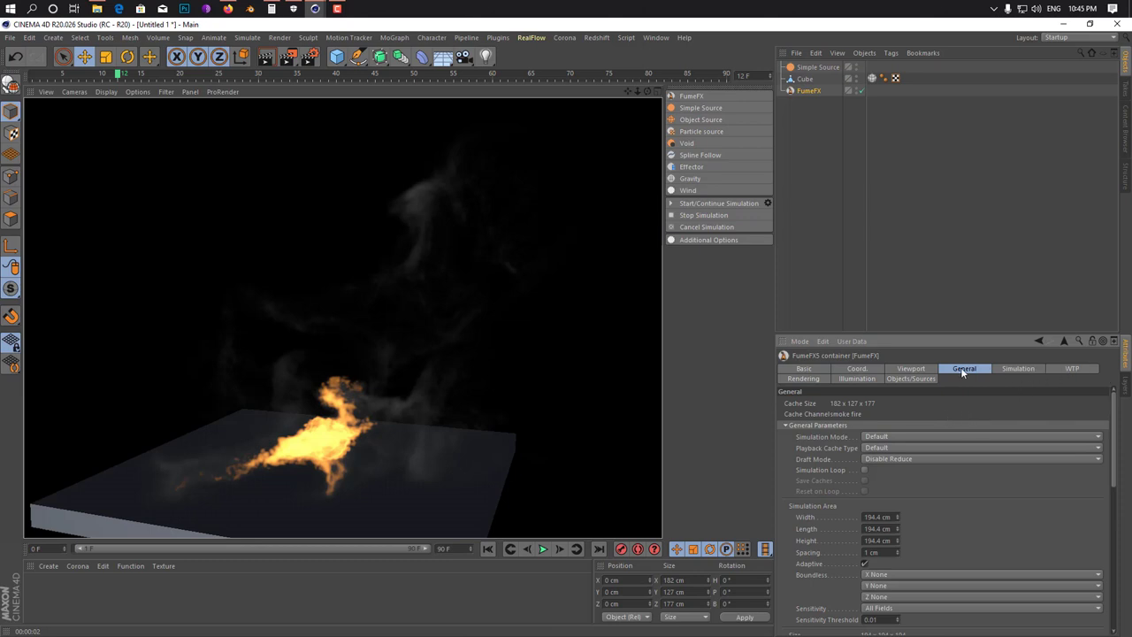
left_click(900, 371)
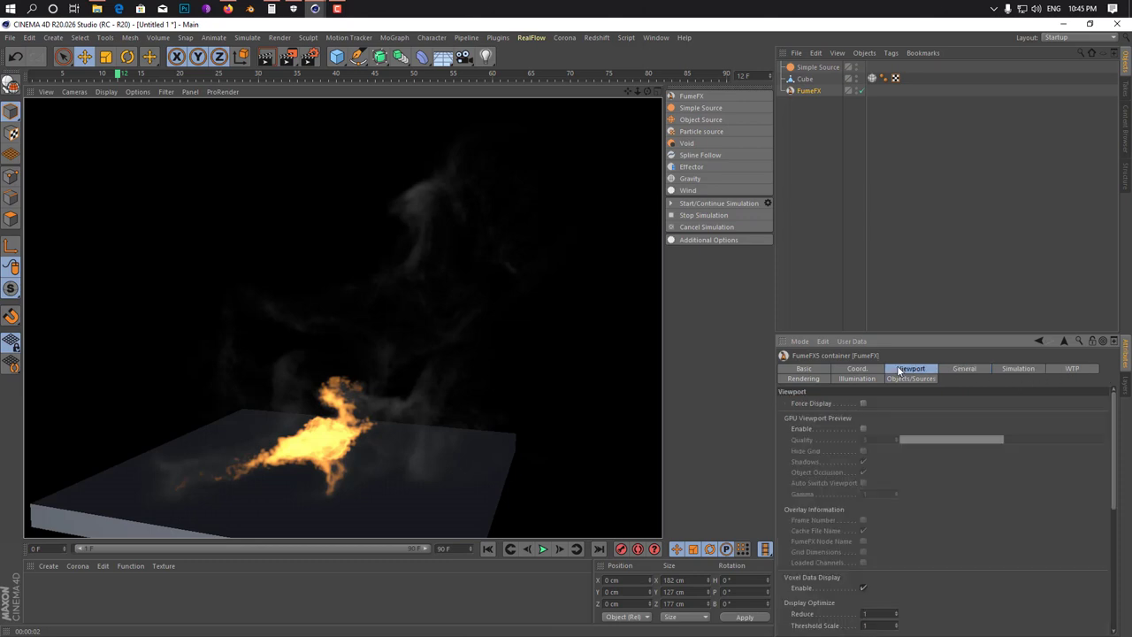
left_click(864, 429)
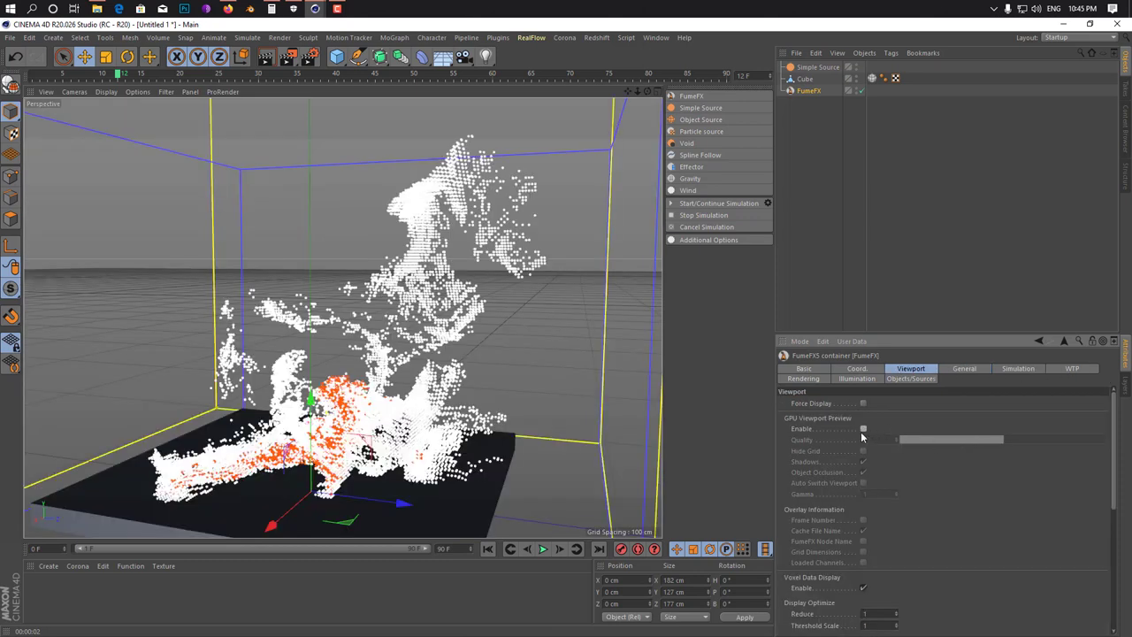
left_click(864, 430)
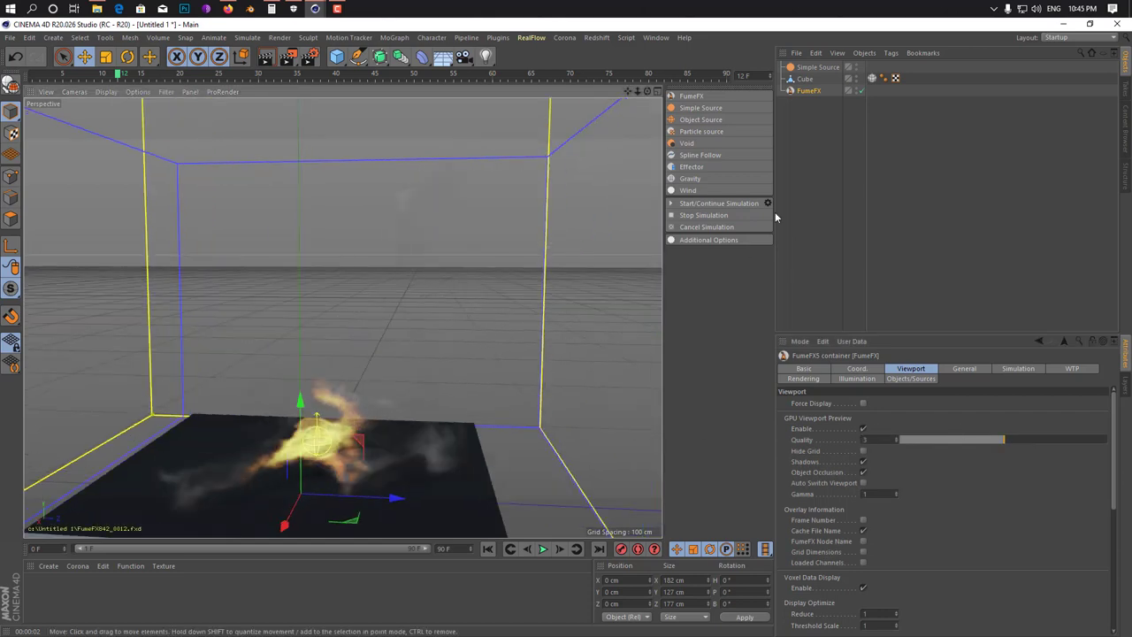
mouse_move(453, 420)
left_mouse_down("alt")
mouse_move(371, 432)
mouse_move(549, 430)
left_mouse_up("alt")
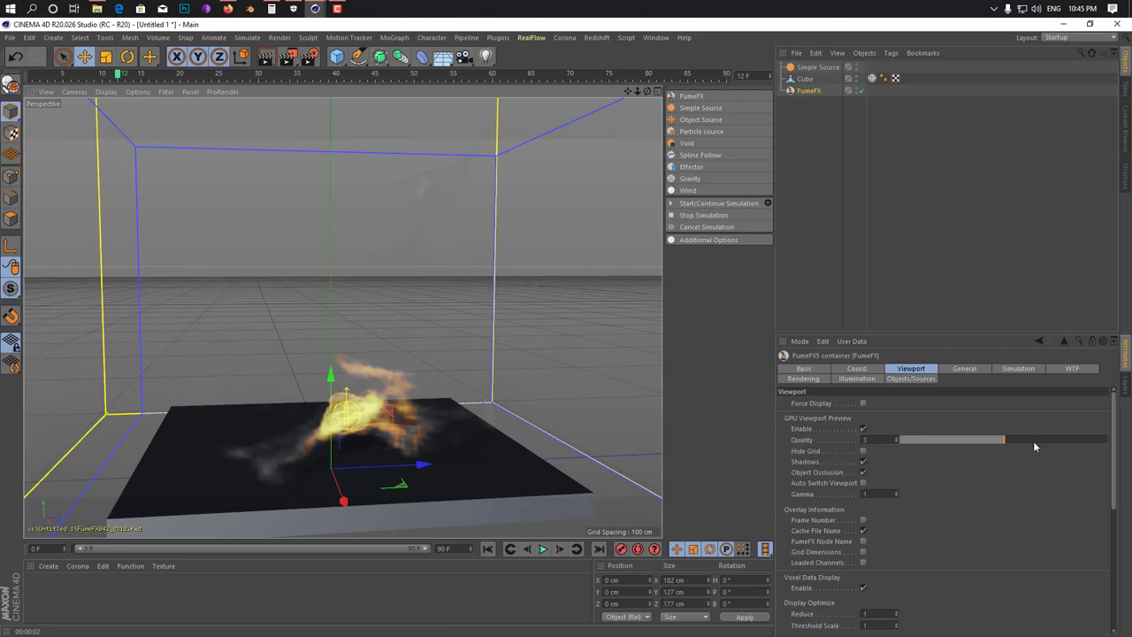
- Set the GPU preview Quality to 5 and turn on Hide Grid
left_click_drag(1036, 440, 1047, 443)
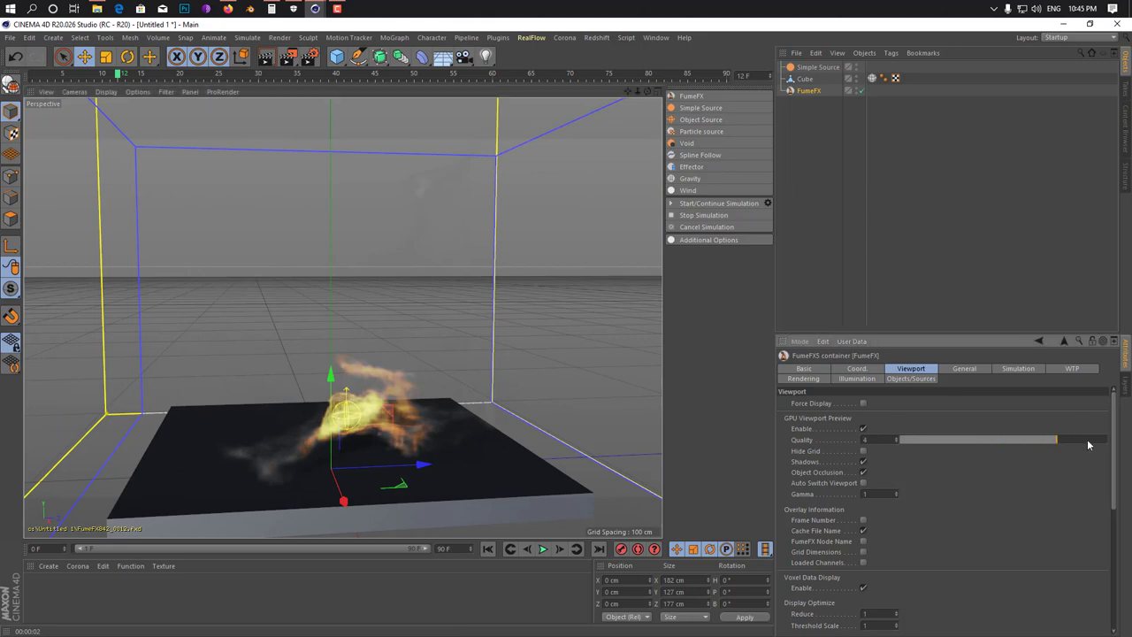
mouse_move(424, 415)
left_mouse_down("alt")
mouse_move(375, 414)
mouse_move(386, 430)
mouse_move(405, 424)
left_mouse_up("alt")
left_click(865, 439)
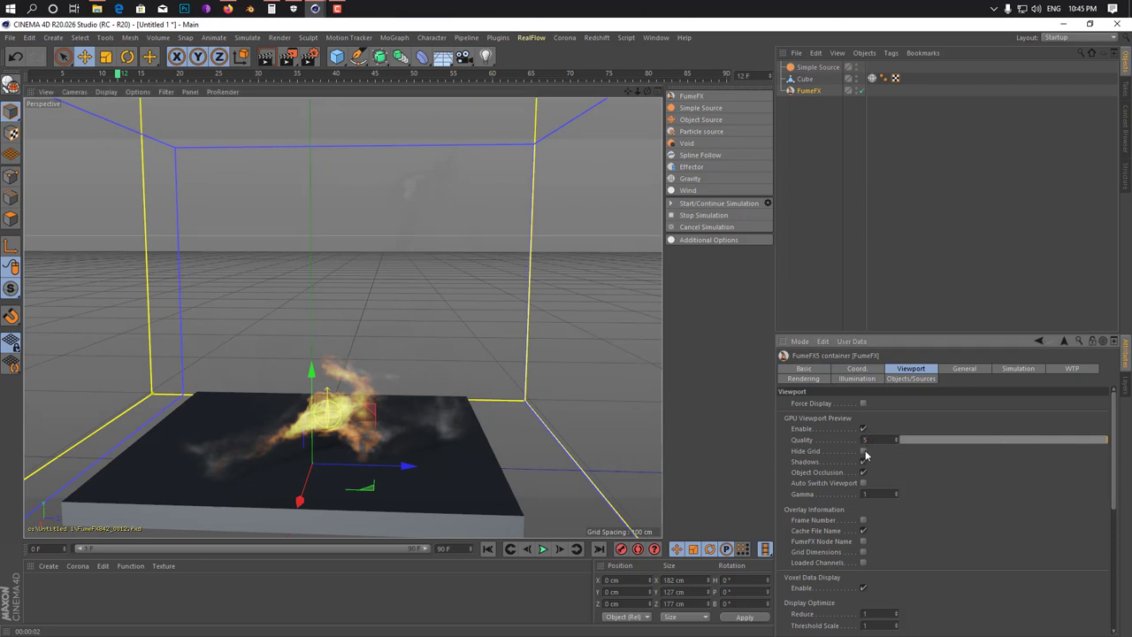
left_click(864, 452)
left_click(865, 453)
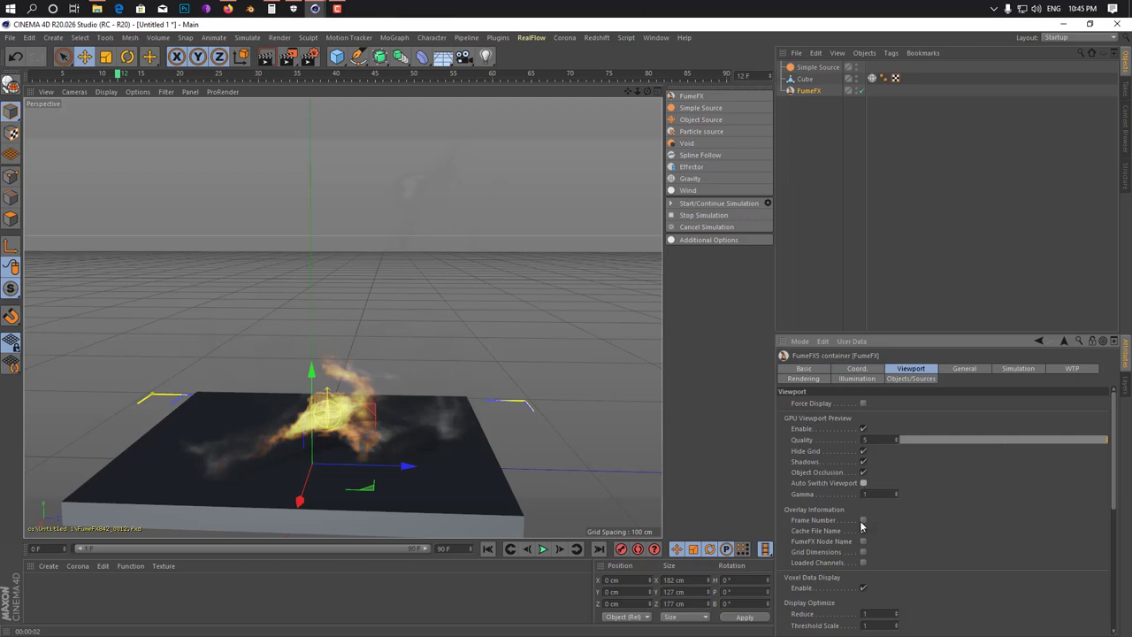
scroll(890, 520, "down", 3)
scroll(883, 523, "down", 6)
scroll(883, 523, "up", 3)
scroll(895, 521, "down", 5)
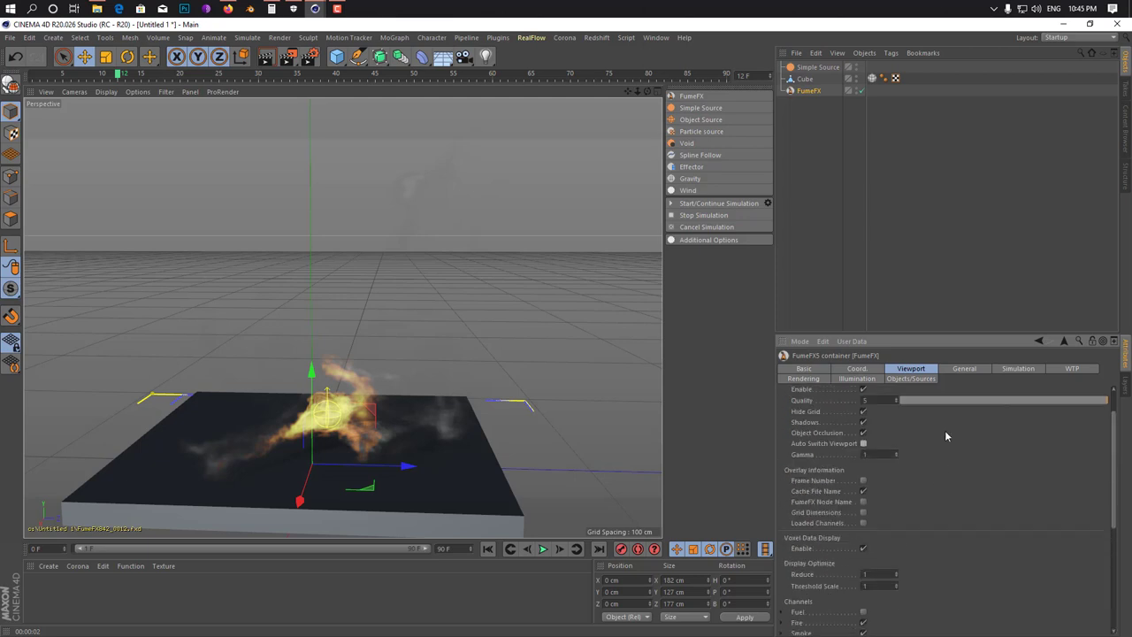
- Switch the FumeFX container attributes to the Rendering tab
left_click(956, 369)
scroll(942, 432, "up", 3)
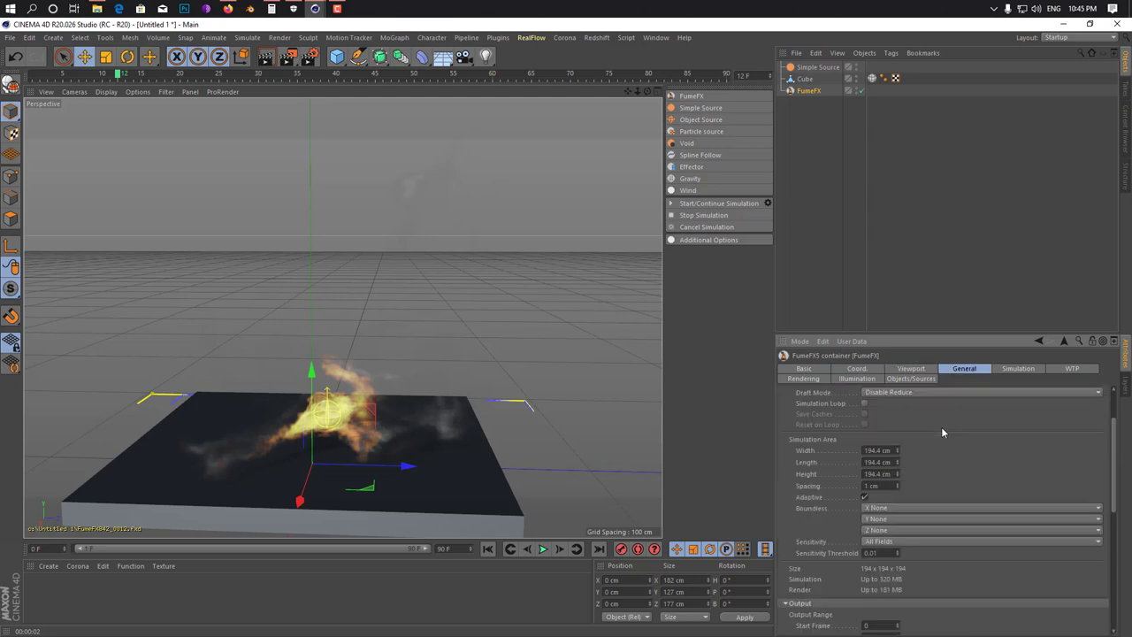
scroll(942, 432, "up", 3)
left_click(1066, 369)
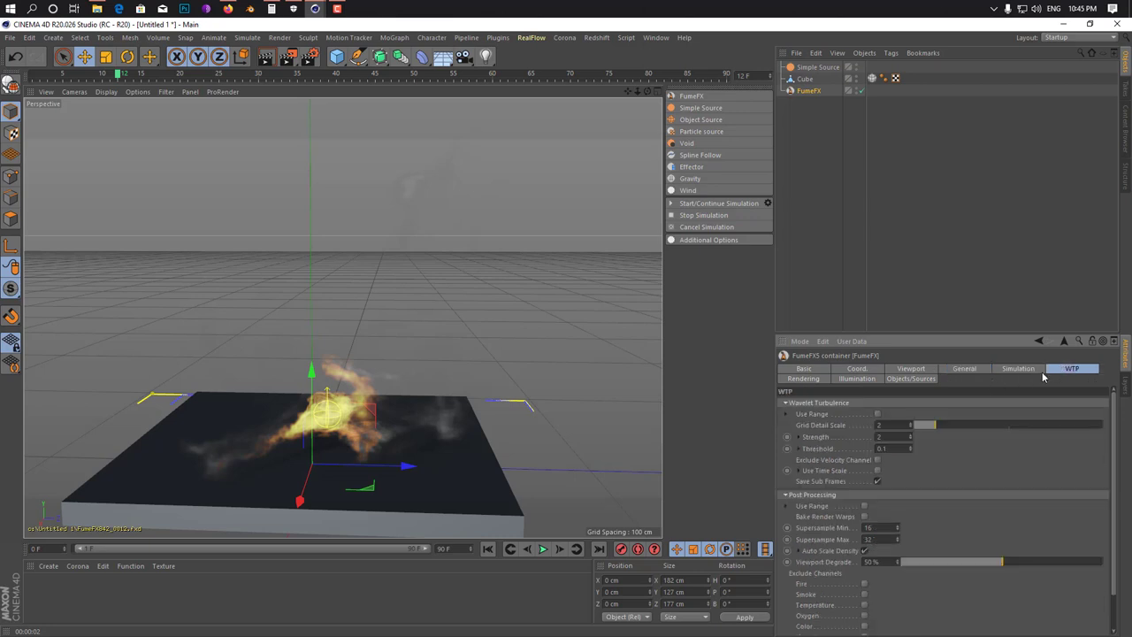
left_click(804, 379)
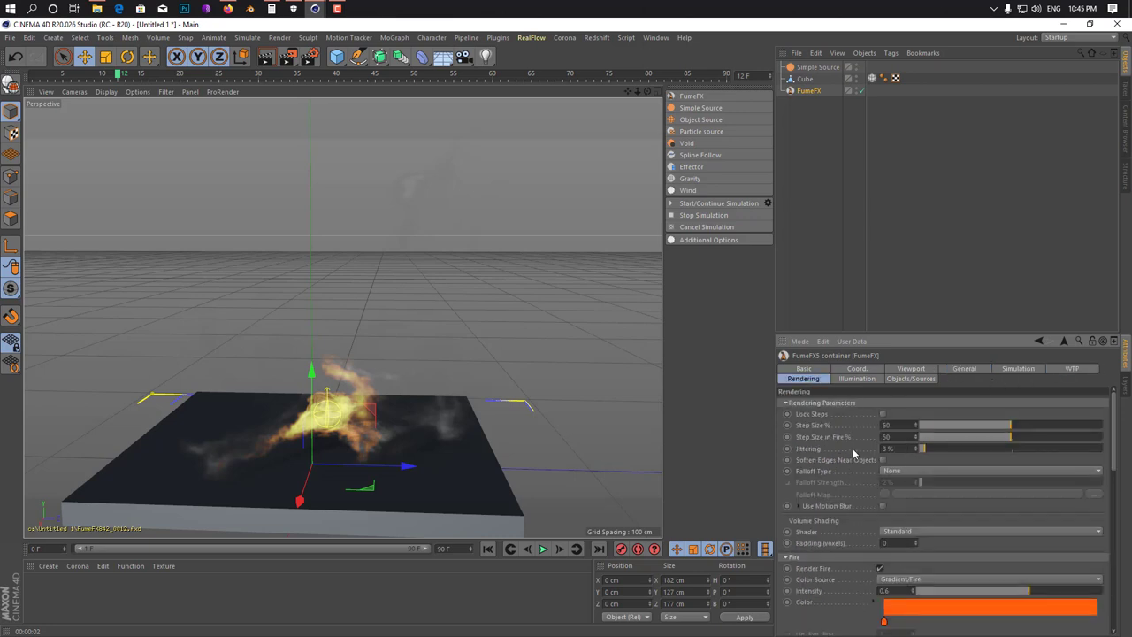
- Scroll to the Smoke section, where Smoke High Threshold reads 30
scroll(854, 454, "down", 2)
scroll(847, 505, "down", 3)
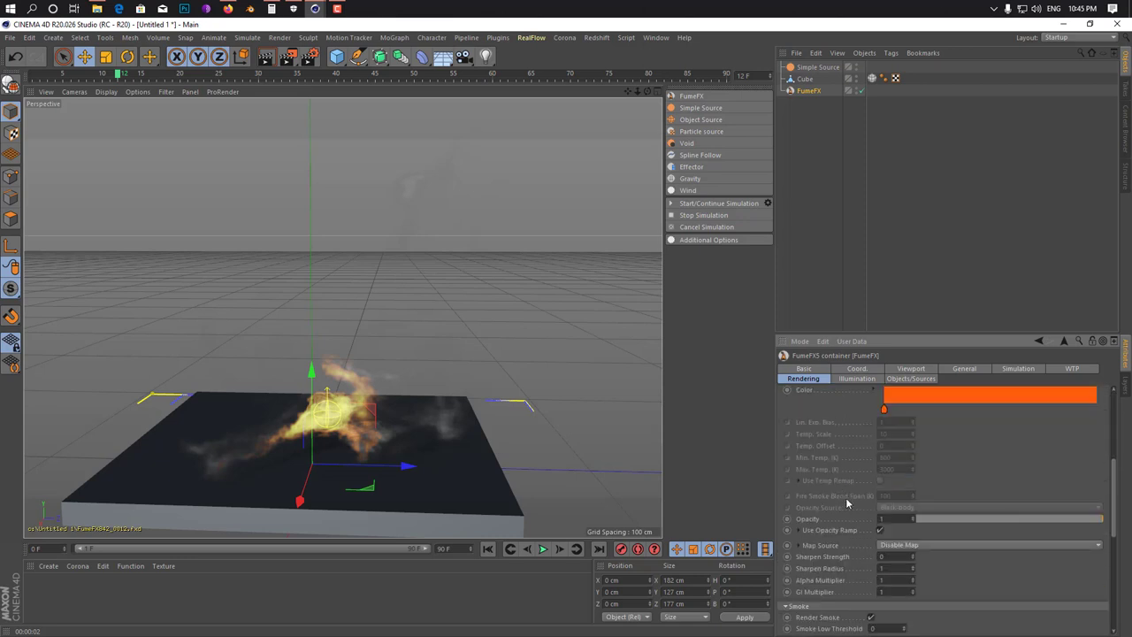
scroll(845, 559, "down", 2)
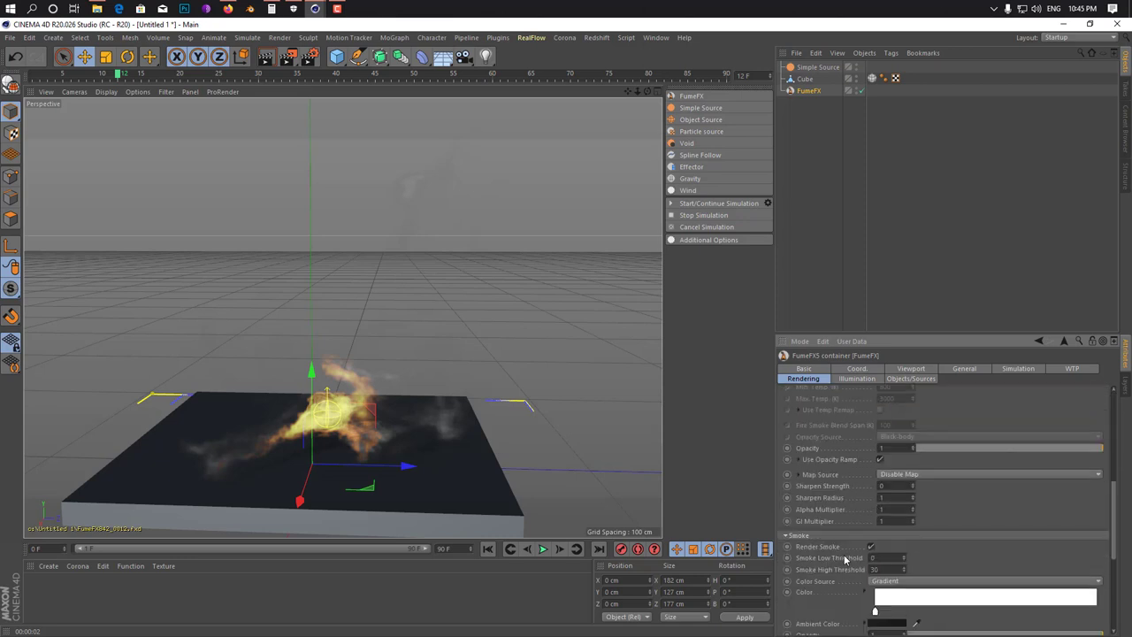
scroll(839, 576, "down", 2)
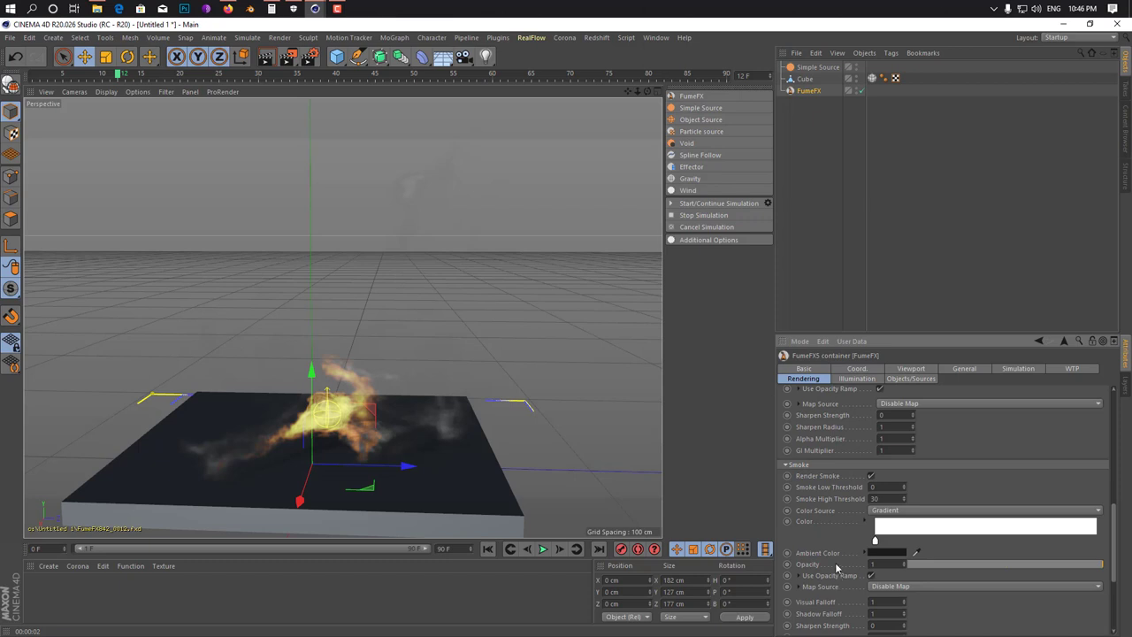
scroll(839, 575, "down", 2)
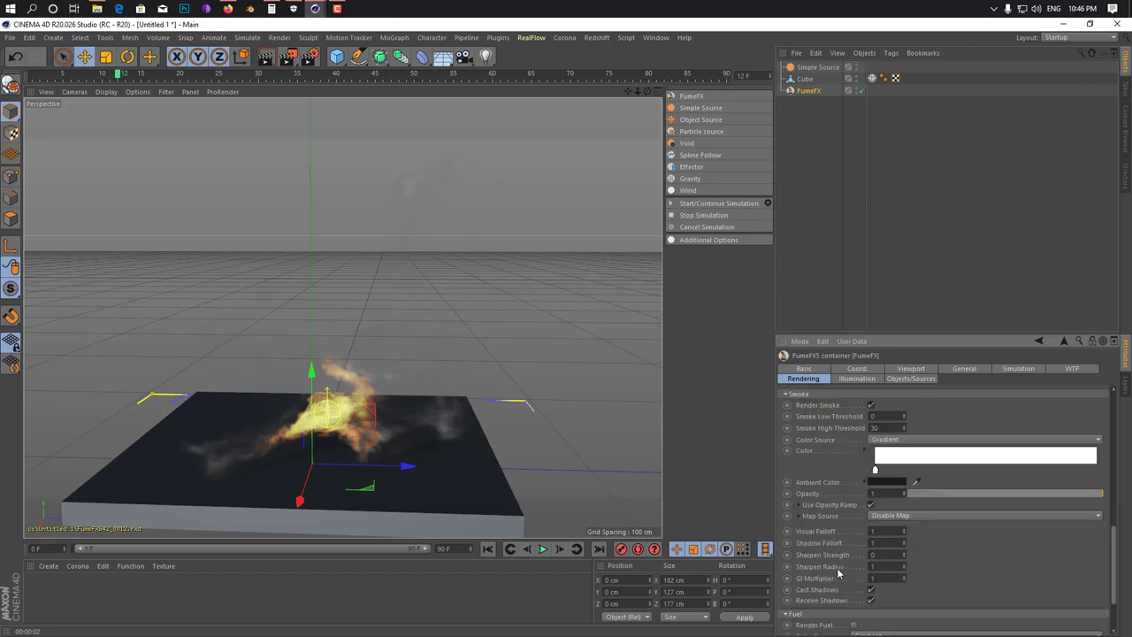
scroll(839, 575, "down", 2)
scroll(839, 575, "up", 2)
scroll(839, 575, "up", 2)
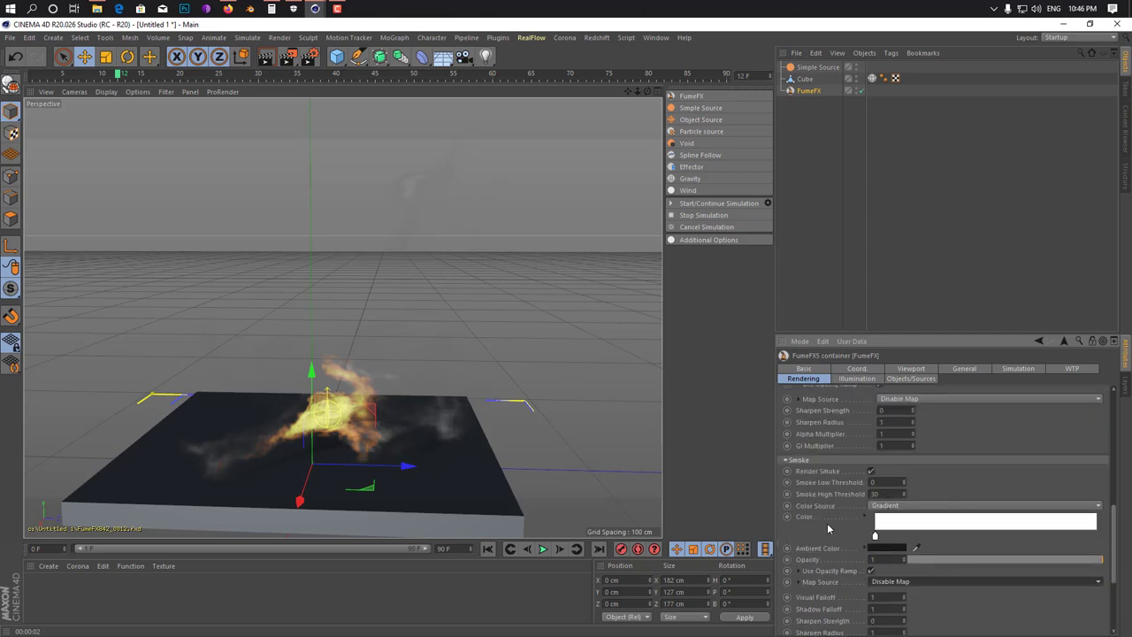
- Set Smoke High Threshold to 50 and render a preview of the view
left_click(899, 493)
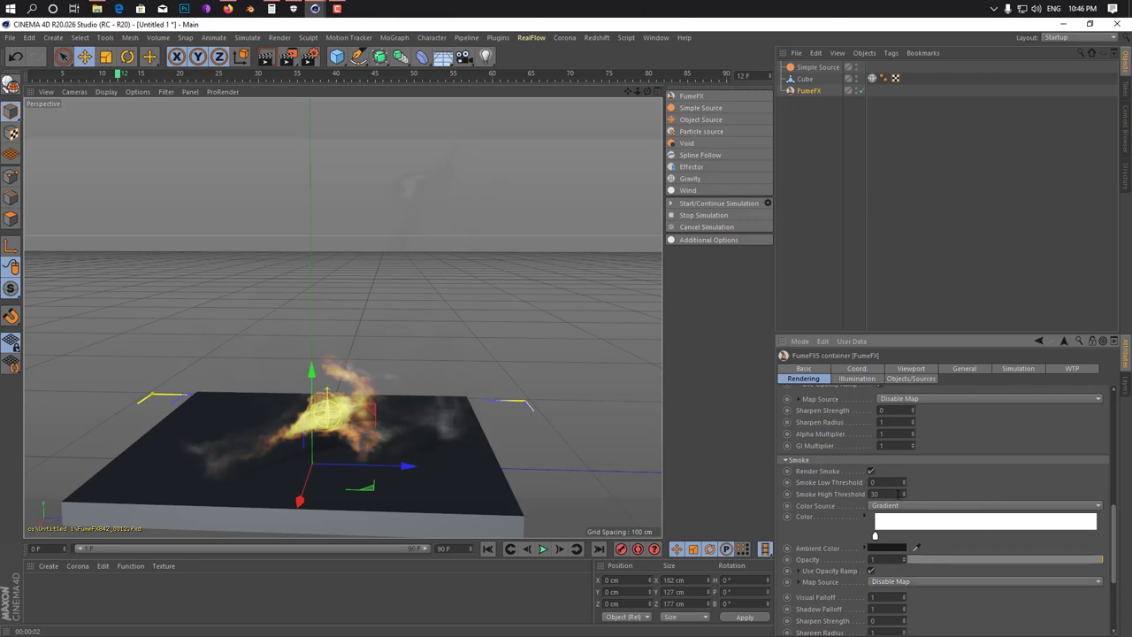
type("50")
key("Return")
left_click(264, 58)
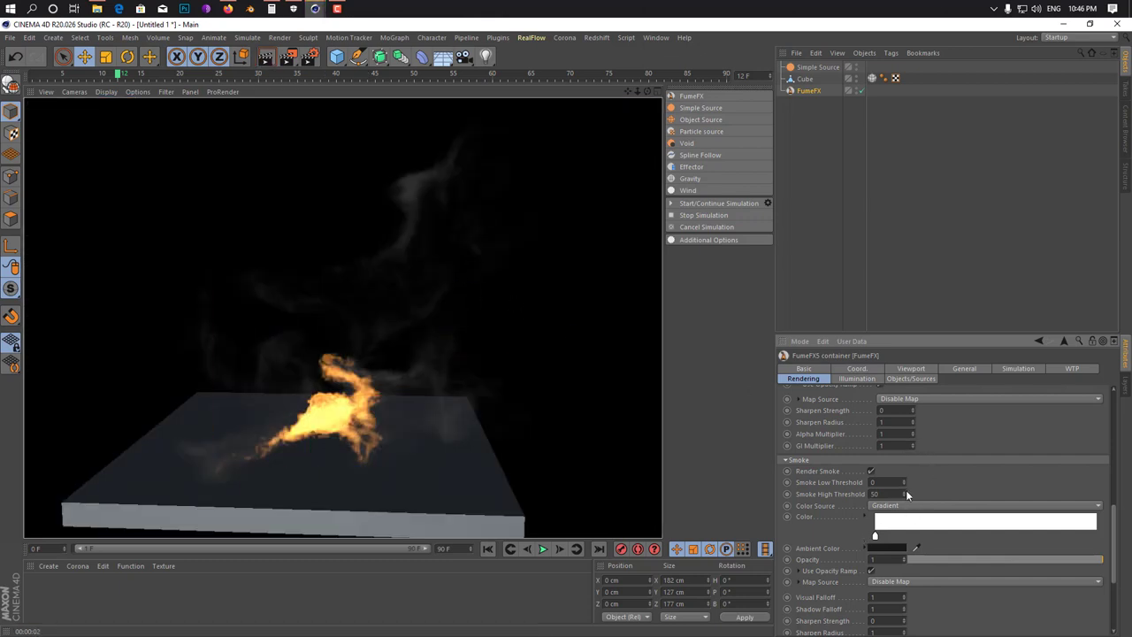
- Raise the FumeFX Fire Intensity to 0.93
scroll(925, 485, "up", 3)
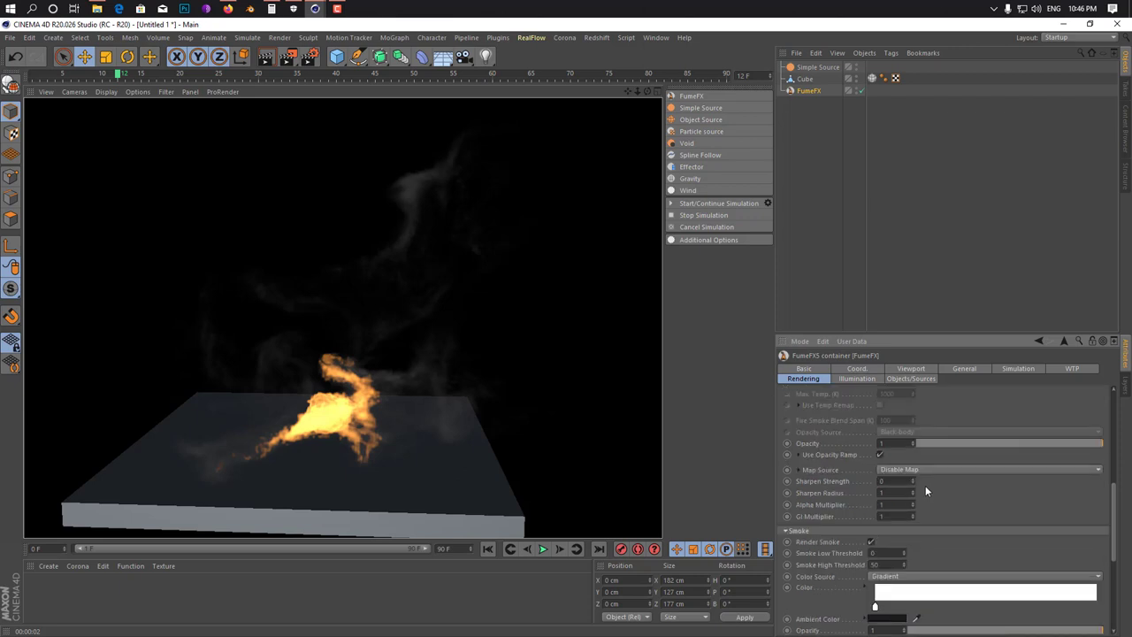
scroll(925, 491, "up", 3)
scroll(936, 480, "up", 3)
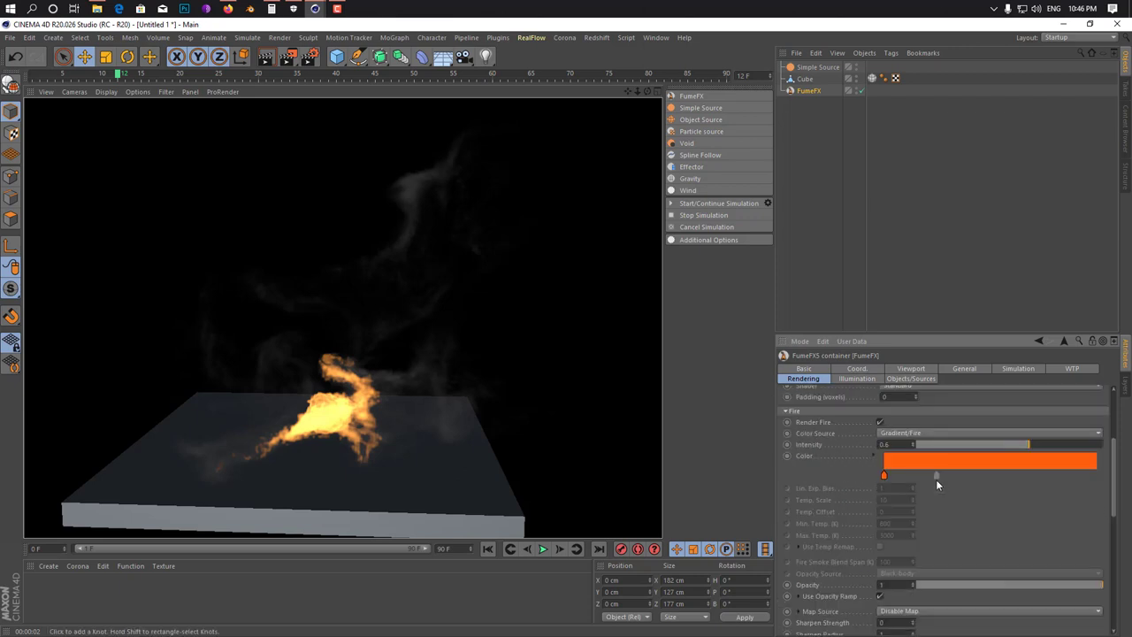
left_click_drag(1028, 445, 1095, 449)
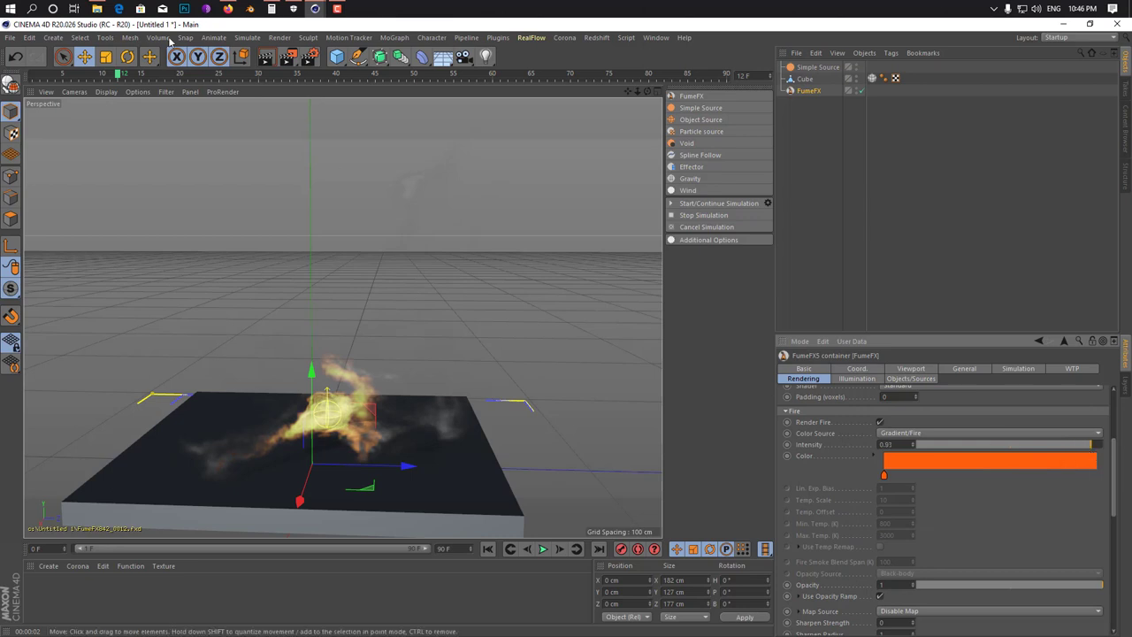
- Render the brighter fire, then raise Step Size % to 90 and re-render
left_click(264, 59)
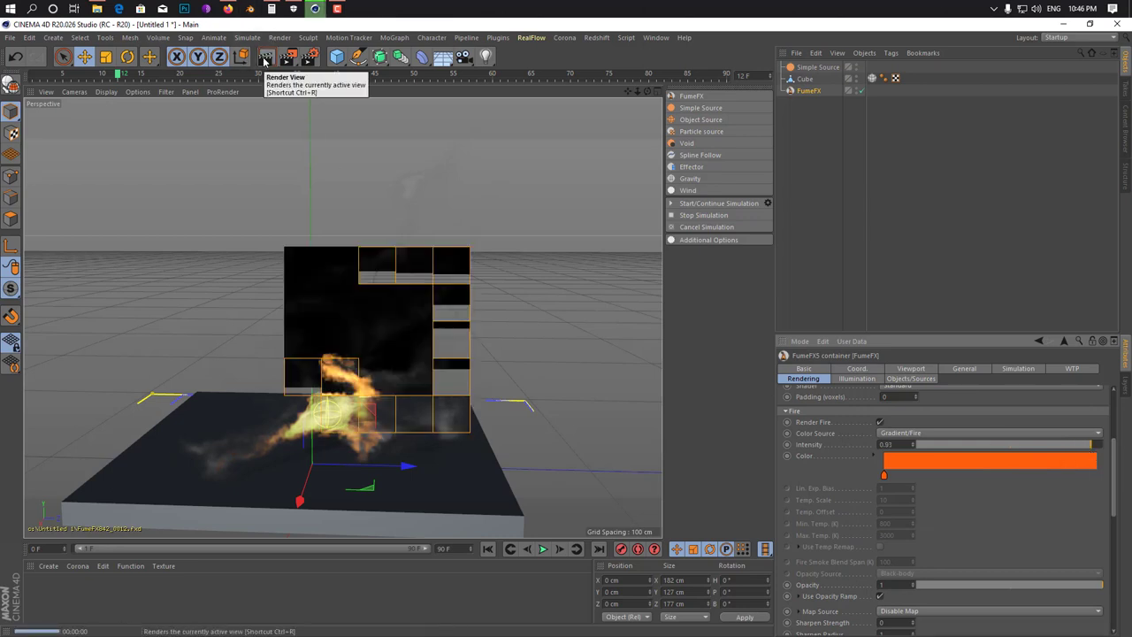
scroll(996, 504, "up", 2)
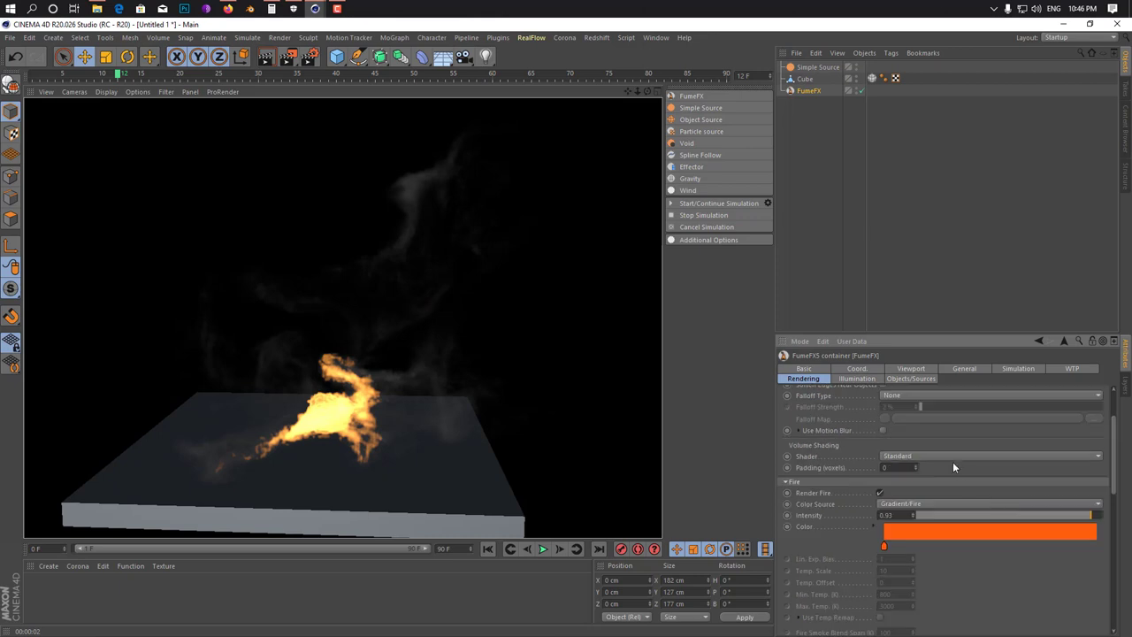
scroll(940, 450, "up", 2)
scroll(935, 440, "up", 1)
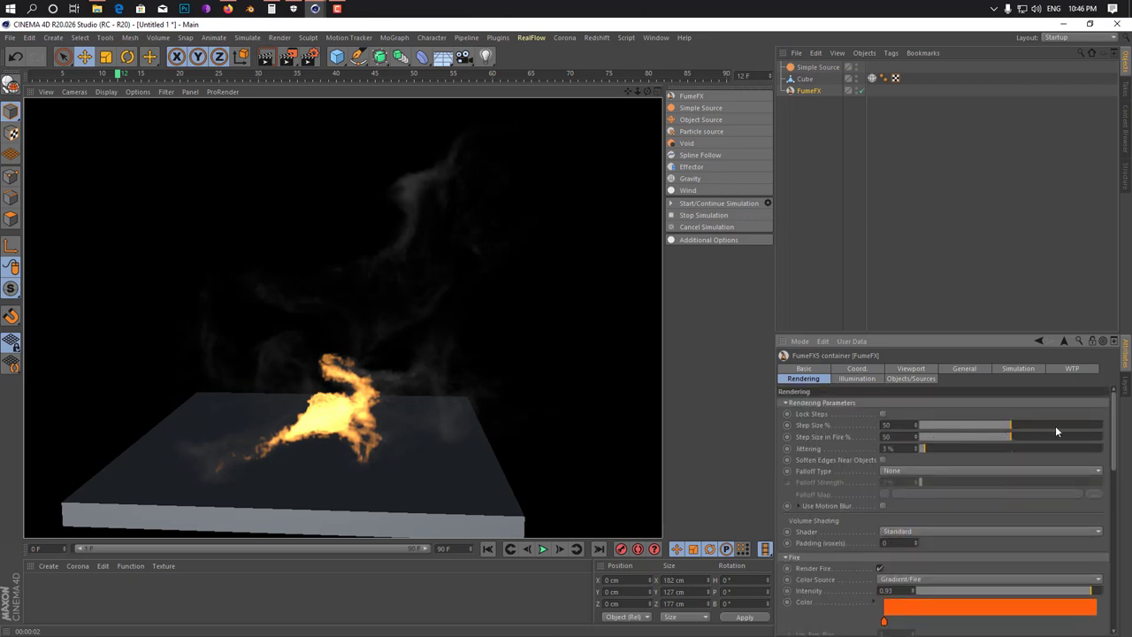
left_click_drag(1056, 425, 1087, 432)
left_click(266, 58)
- Set Step Size in Fire % to 90, re-render, and orbit around the cube
left_click(1088, 445)
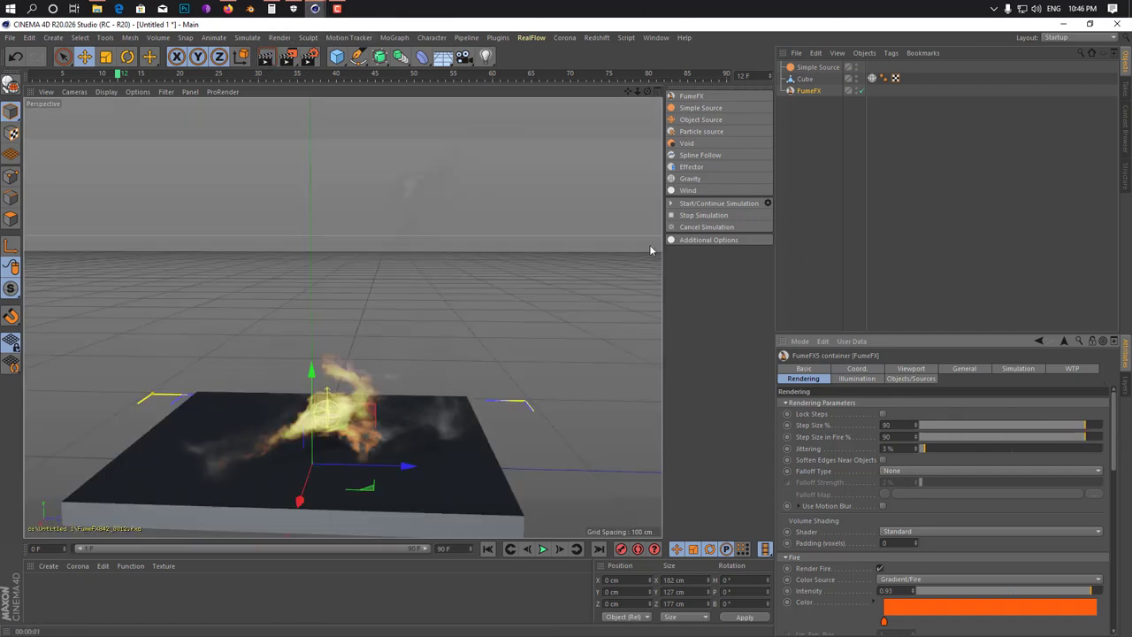
left_click(266, 58)
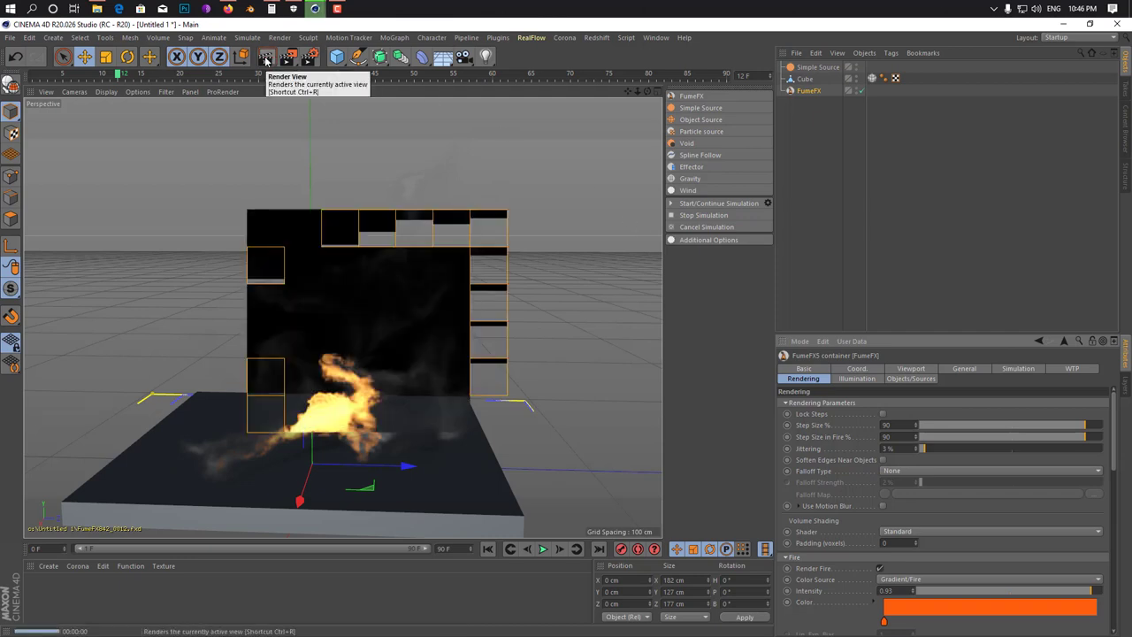
scroll(441, 178, "down", 3)
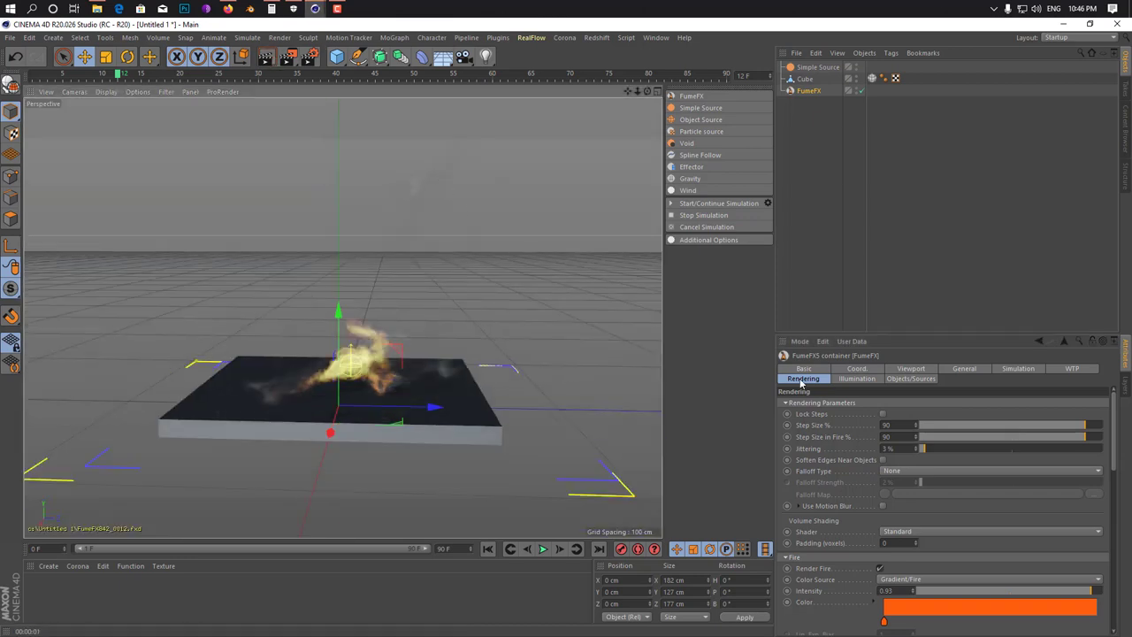
scroll(834, 468, "down", 2)
scroll(829, 467, "down", 3)
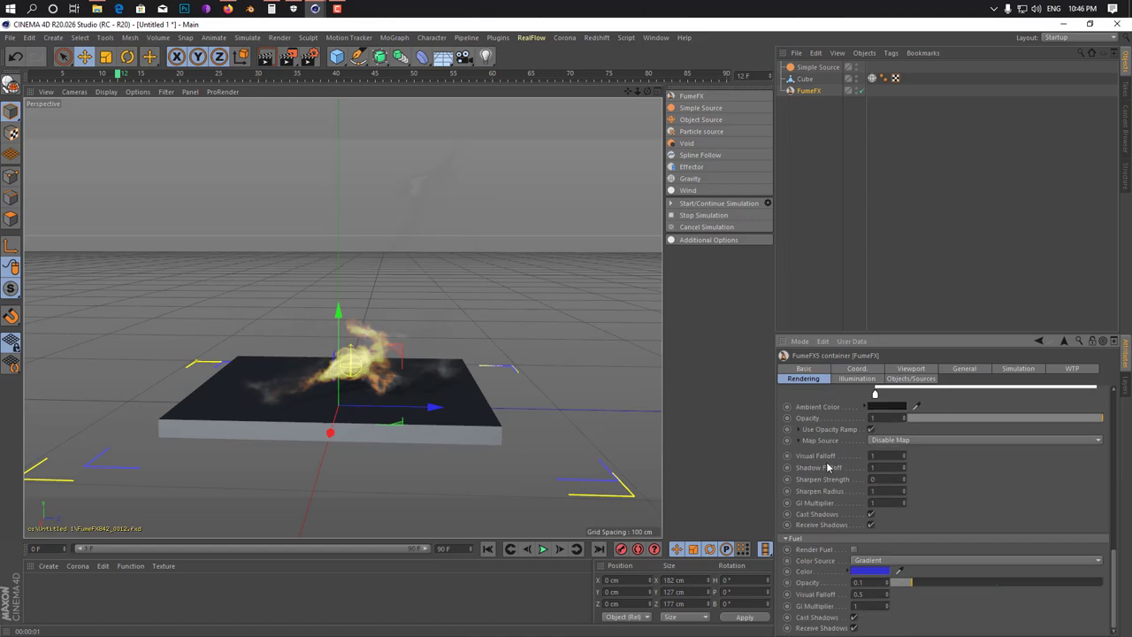
scroll(327, 387, "up", 1)
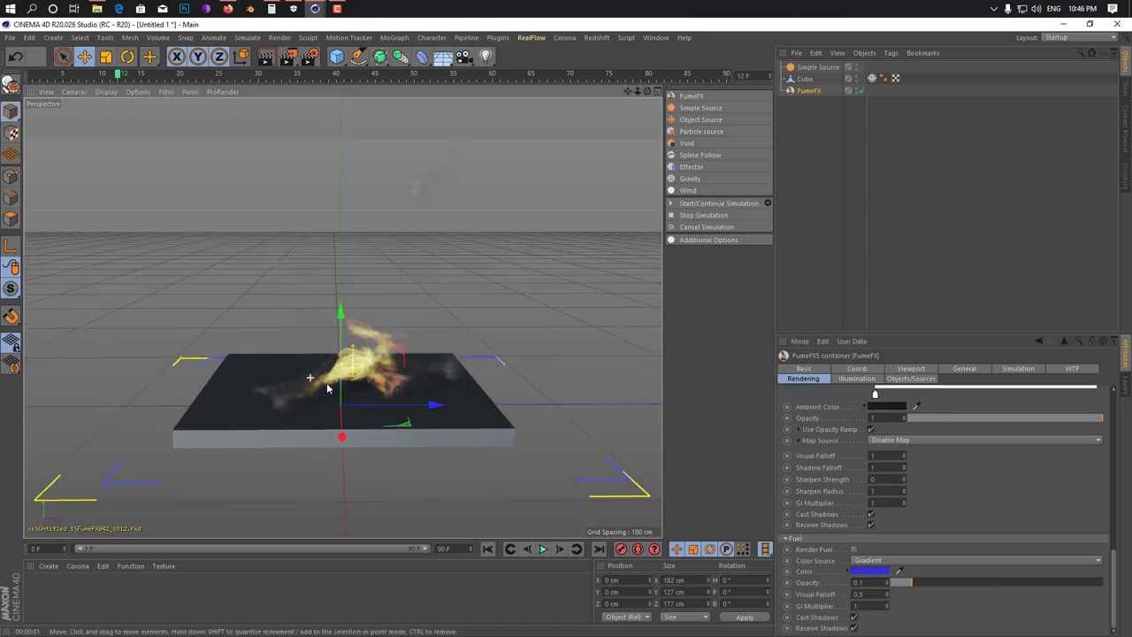
mouse_move(328, 387)
left_mouse_down("alt")
mouse_move(437, 382)
mouse_move(284, 168)
left_mouse_up("alt")
- Orbit to a lower side-on angle, select the Cube, and render the final fire view
left_click(269, 62)
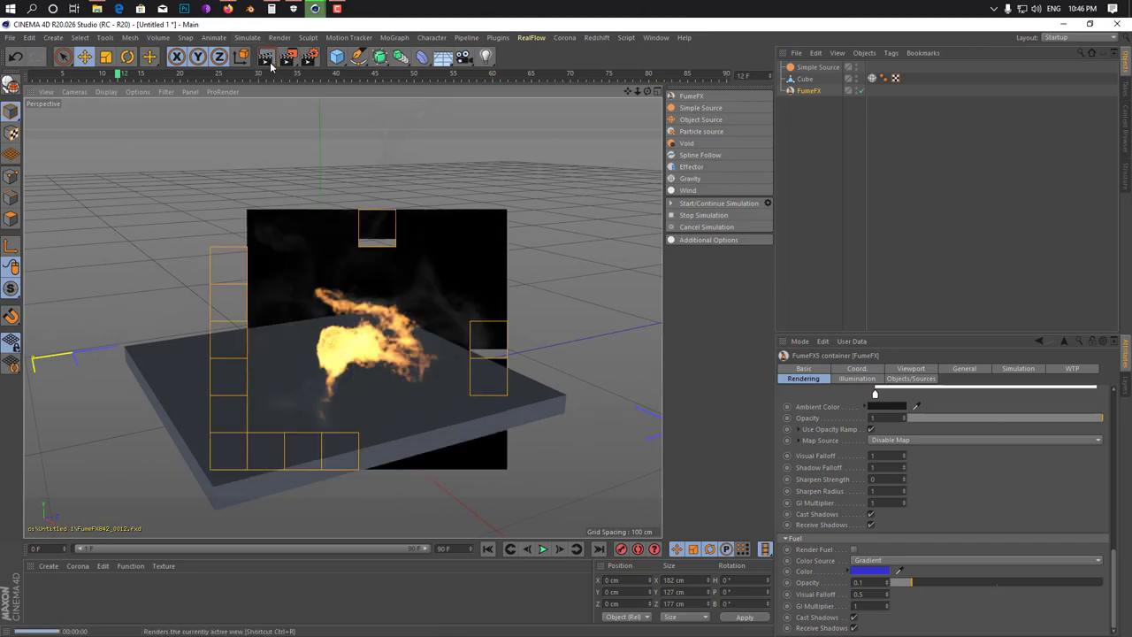
mouse_move(425, 309)
left_mouse_down("alt")
mouse_move(299, 294)
mouse_move(366, 322)
left_mouse_up("alt")
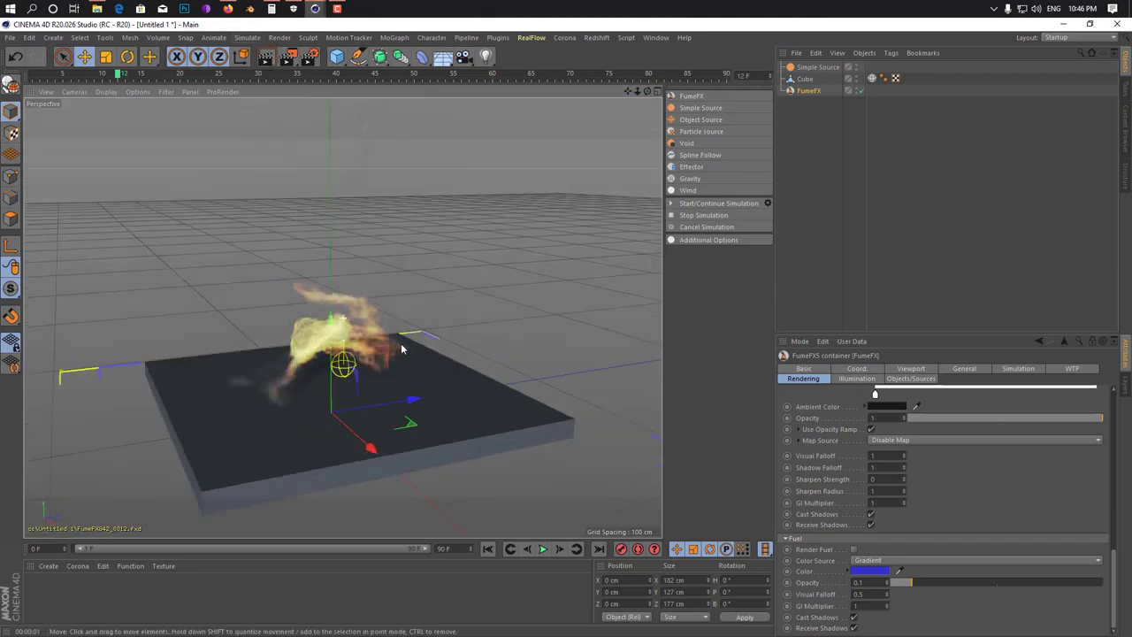
mouse_move(377, 363)
left_mouse_down("alt")
mouse_move(302, 347)
mouse_move(433, 362)
mouse_move(526, 398)
mouse_move(392, 378)
mouse_move(427, 390)
mouse_move(379, 392)
mouse_move(345, 318)
mouse_move(454, 402)
mouse_move(329, 407)
mouse_move(349, 404)
mouse_move(341, 412)
mouse_move(337, 376)
mouse_move(330, 414)
mouse_move(277, 425)
mouse_move(432, 403)
mouse_move(344, 316)
mouse_move(354, 353)
mouse_move(344, 318)
mouse_move(403, 388)
mouse_move(447, 392)
mouse_move(390, 380)
mouse_move(434, 360)
mouse_move(407, 413)
mouse_move(411, 387)
left_mouse_up("alt")
left_click(407, 413)
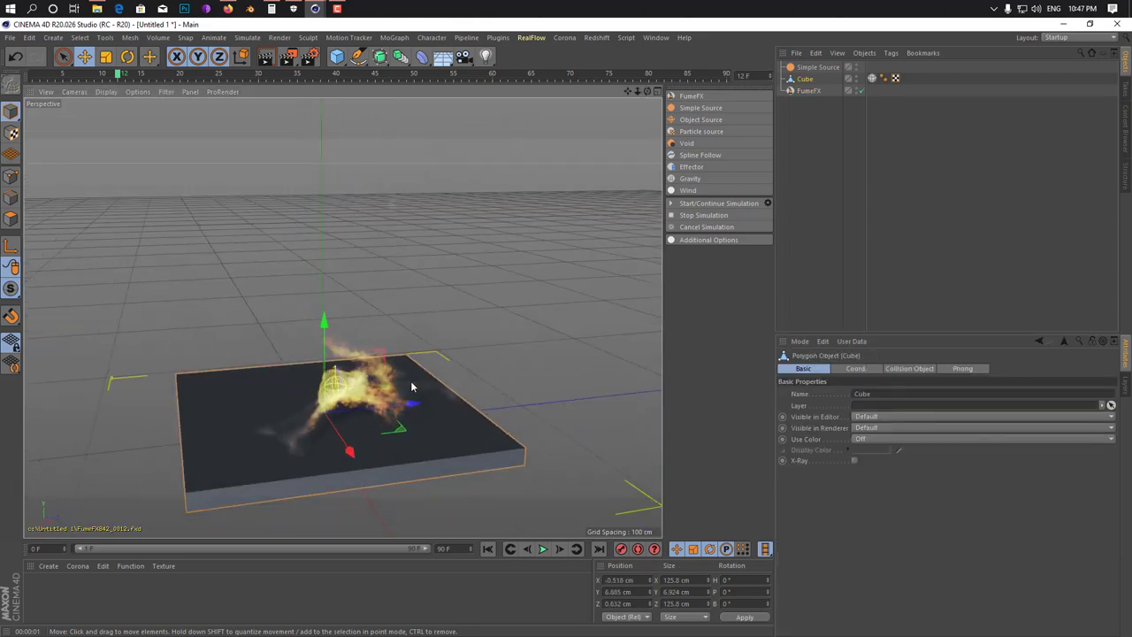
left_click(273, 60)
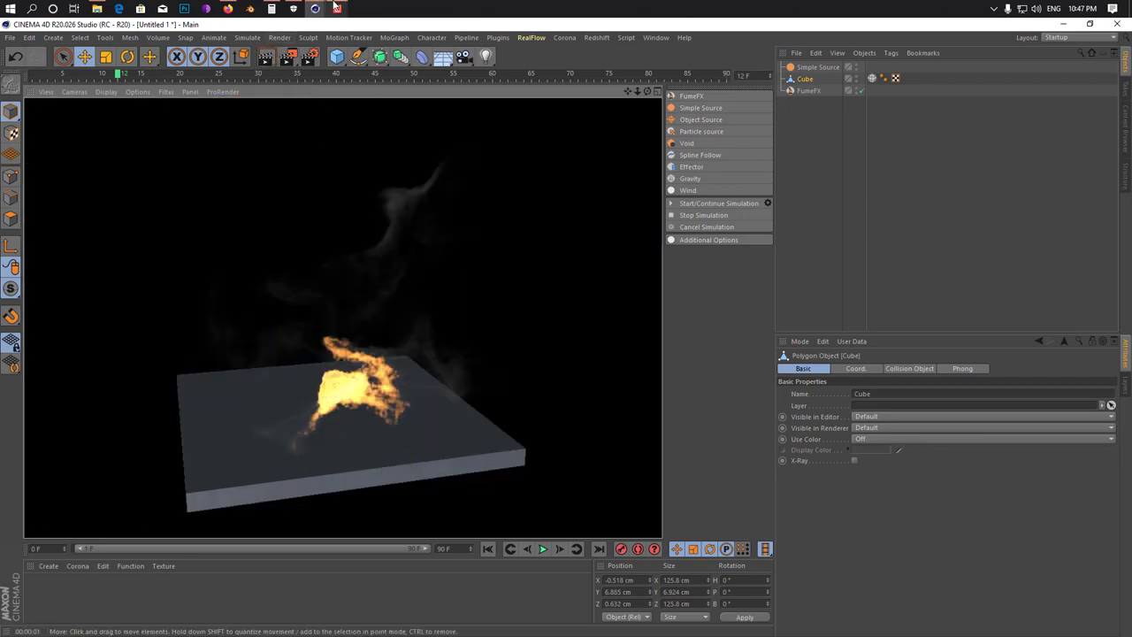